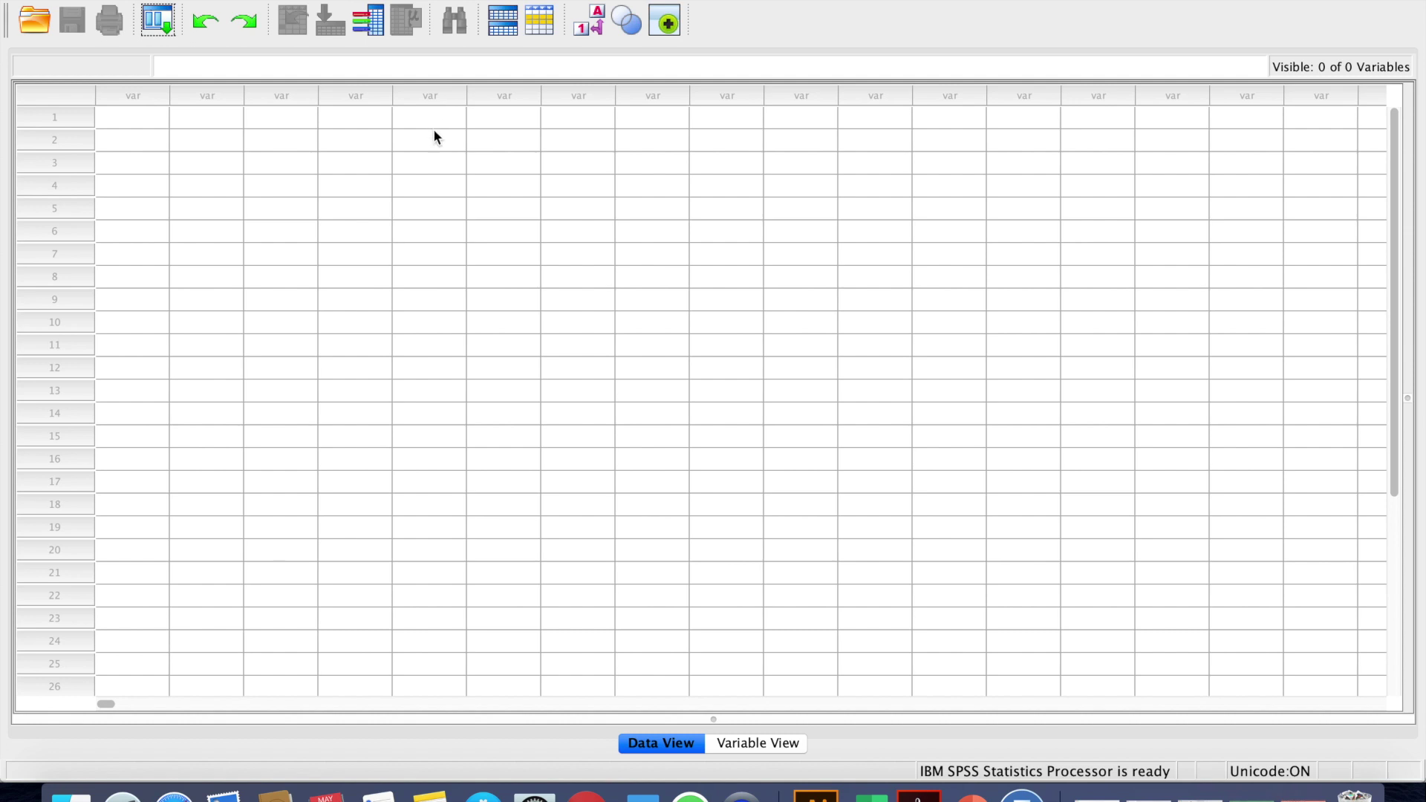
Define the first variable in Variable View with the name ID and 0 decimals
{"action": "left_click", "coordinate": [752, 745]}
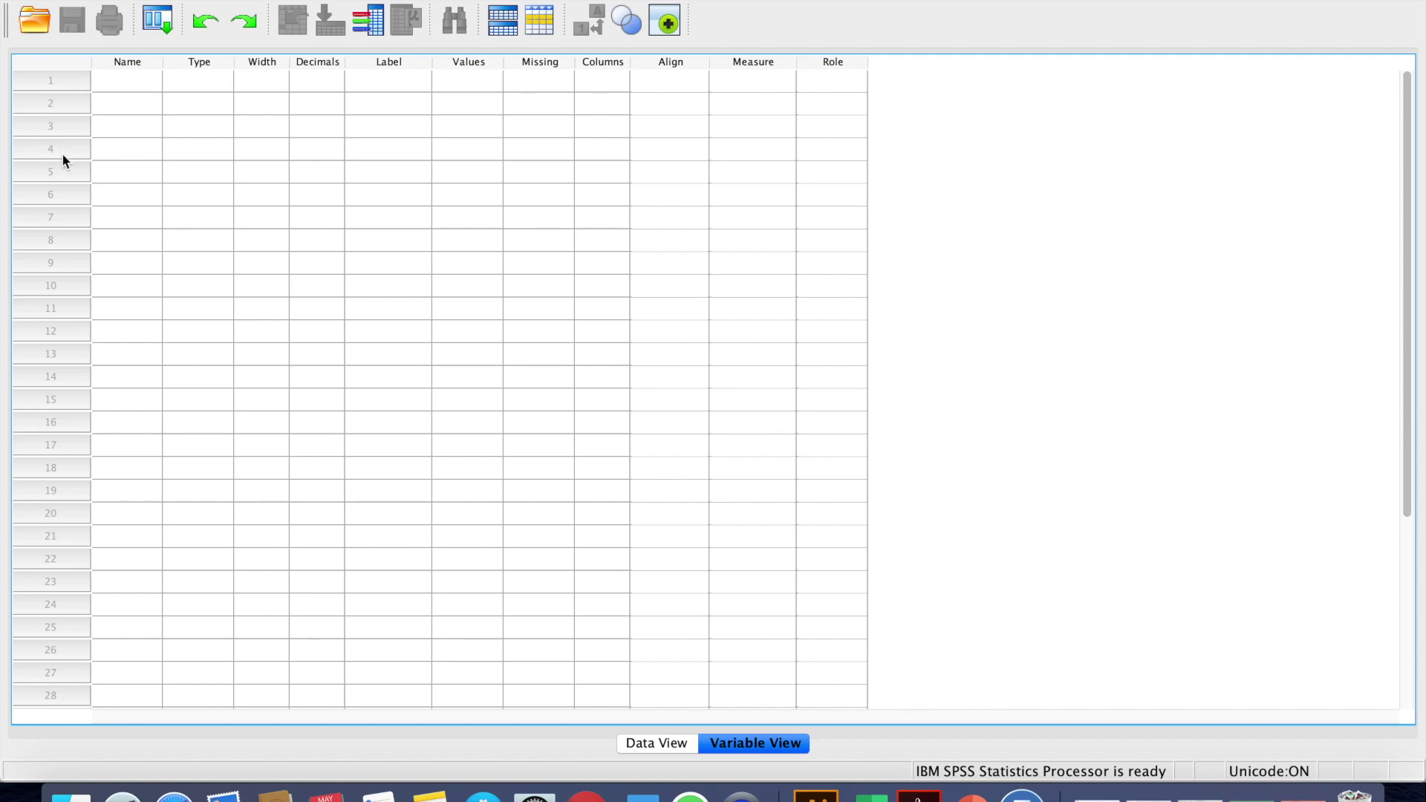
{"action": "left_click", "coordinate": [643, 742]}
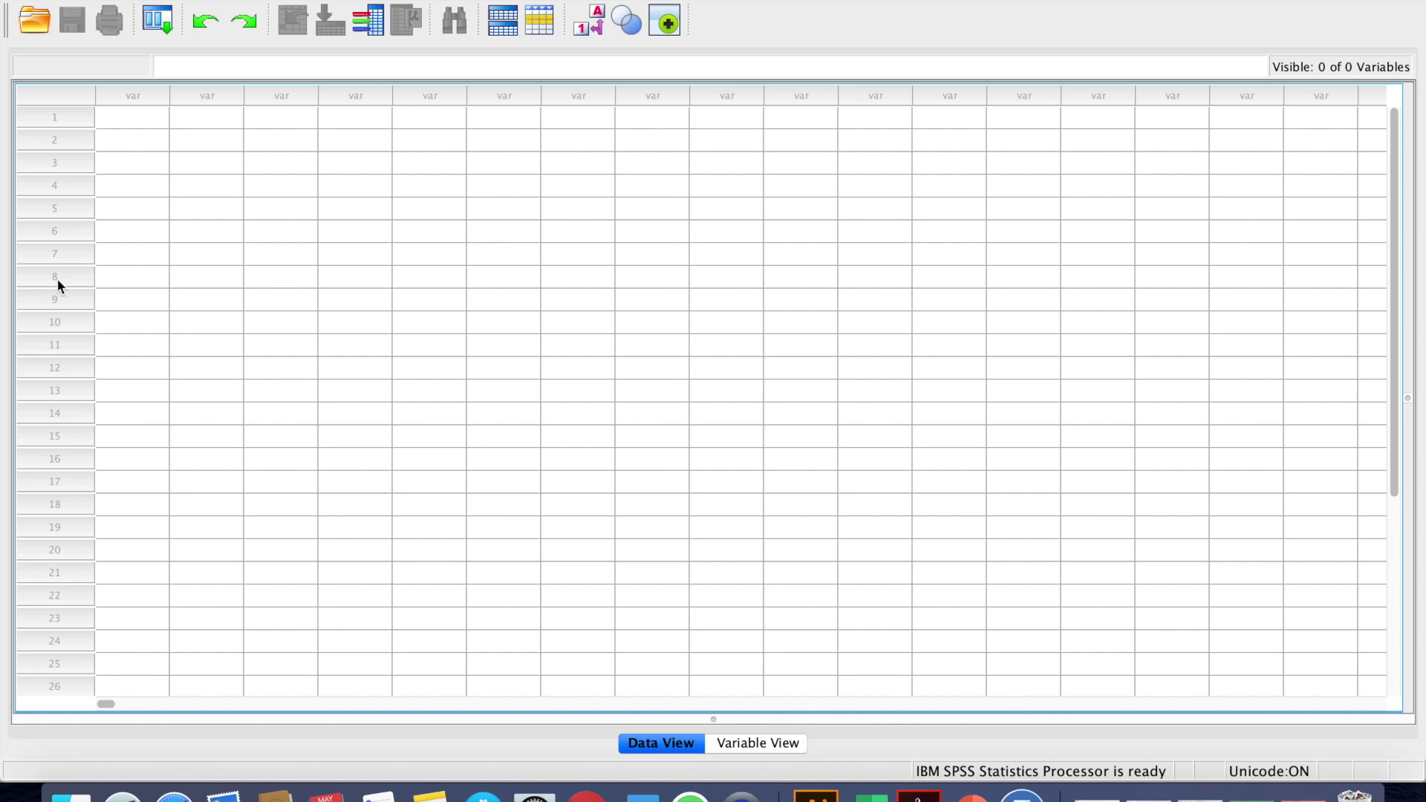
{"action": "left_click", "coordinate": [764, 743]}
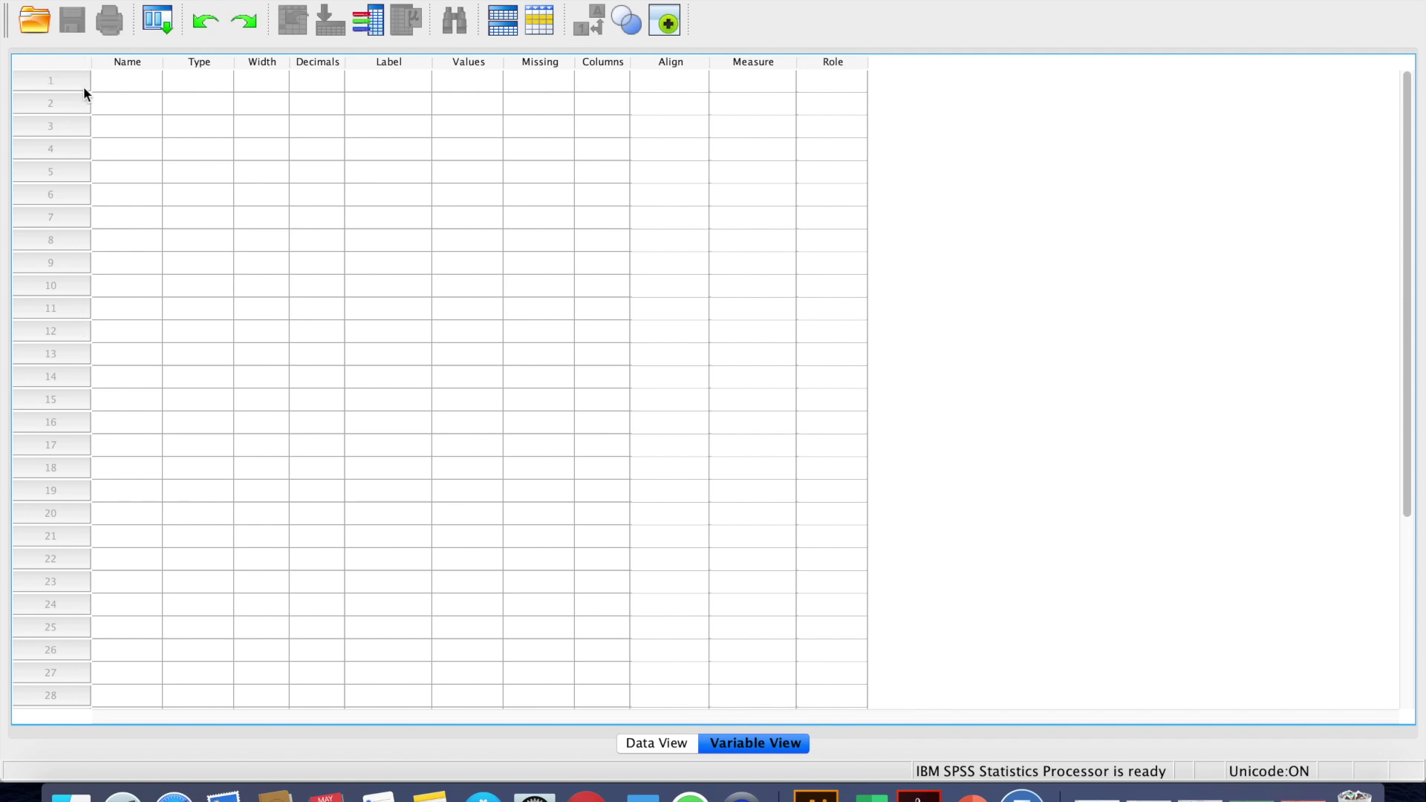
{"action": "left_click", "coordinate": [116, 82]}
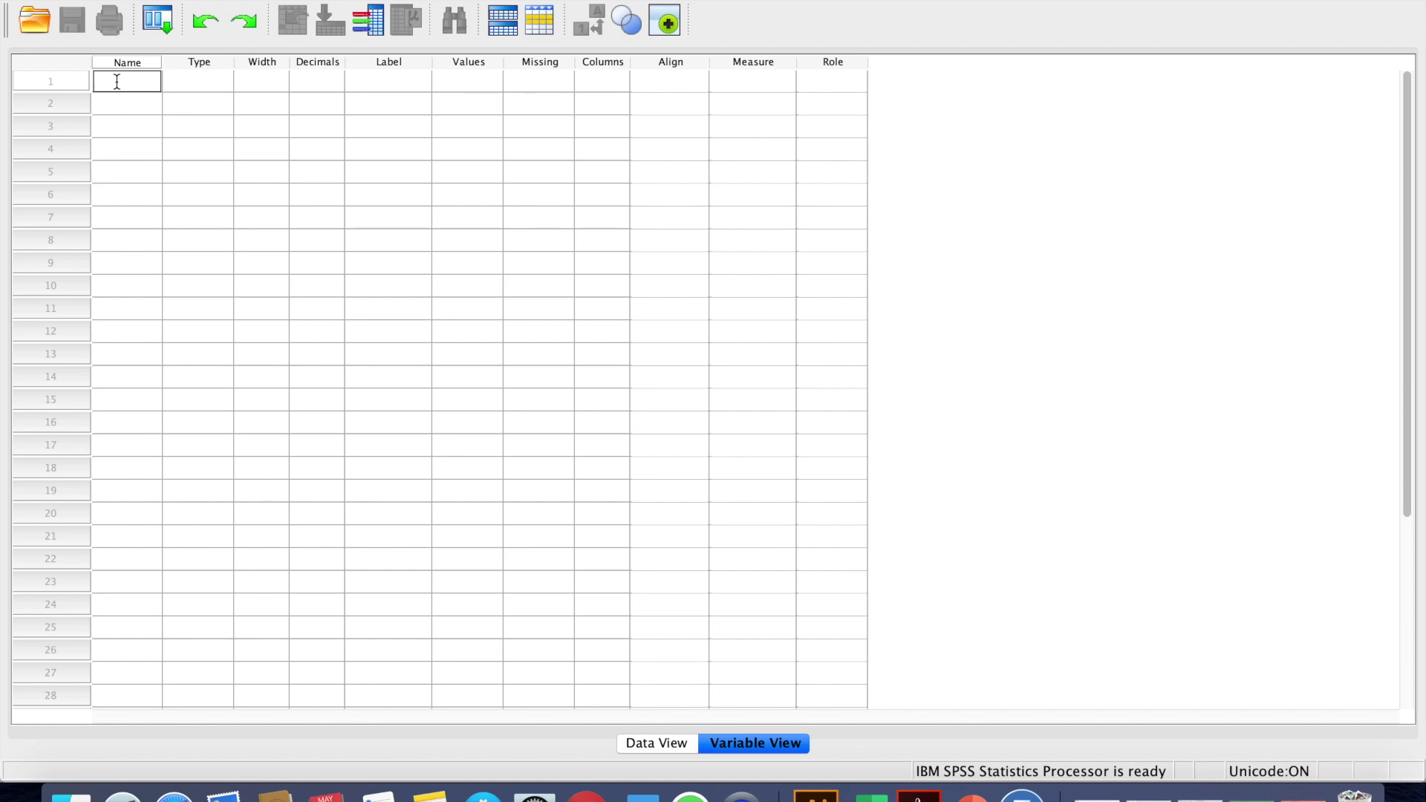
{"action": "type", "text": "ID"}
{"action": "left_click", "coordinate": [188, 81]}
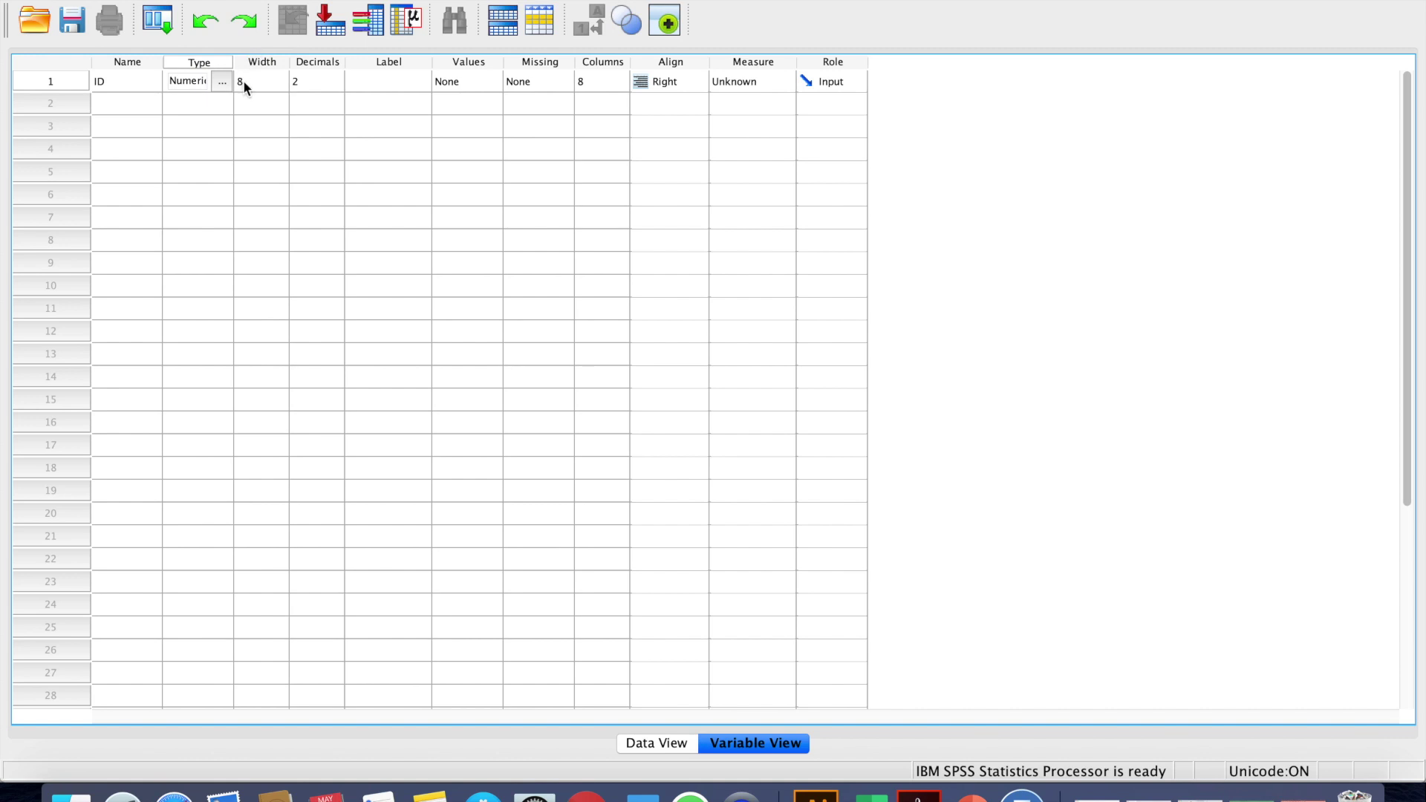
{"action": "left_click", "coordinate": [323, 81]}
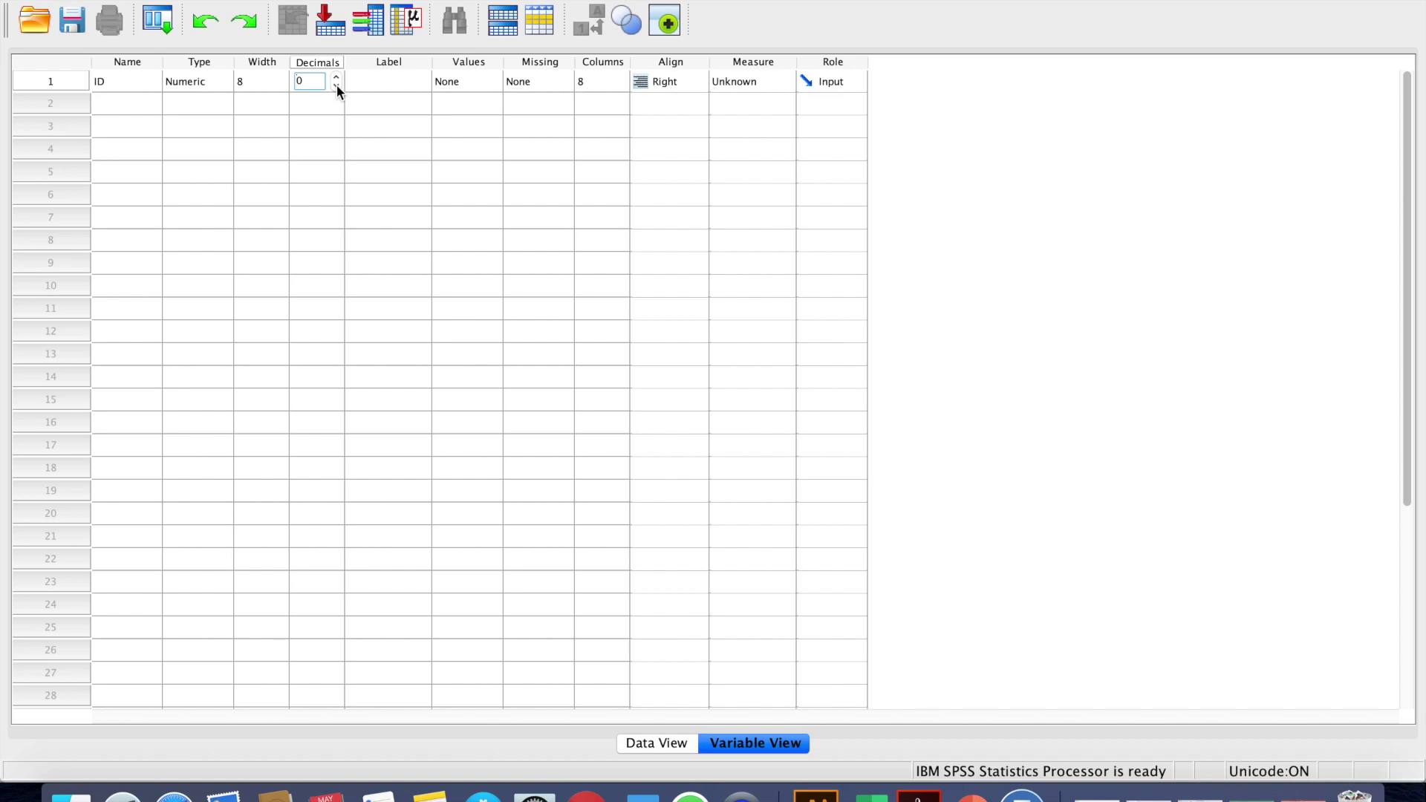
Label the ID variable "Respondents ID" and set its measure to Scale
{"action": "left_click", "coordinate": [386, 85]}
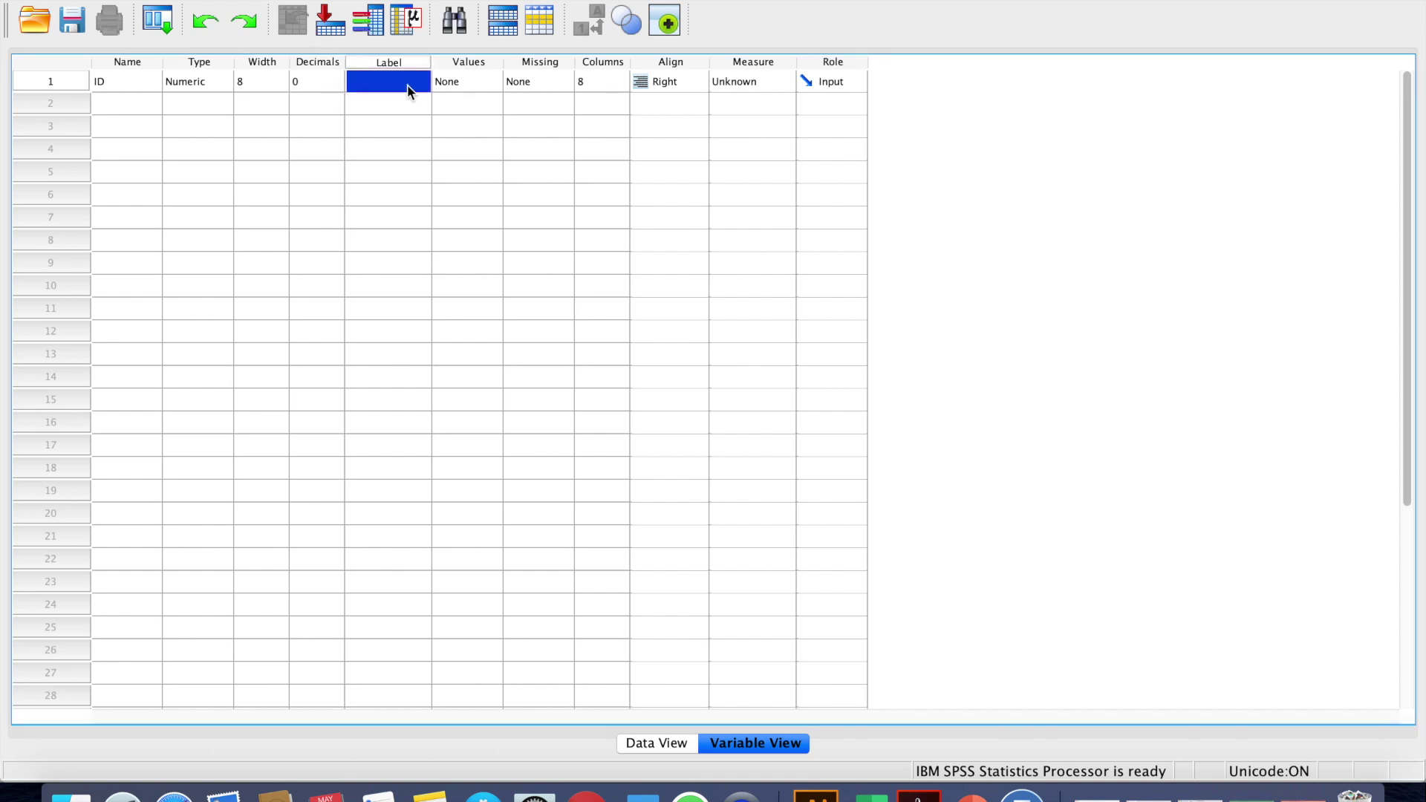
{"action": "left_click", "coordinate": [408, 86]}
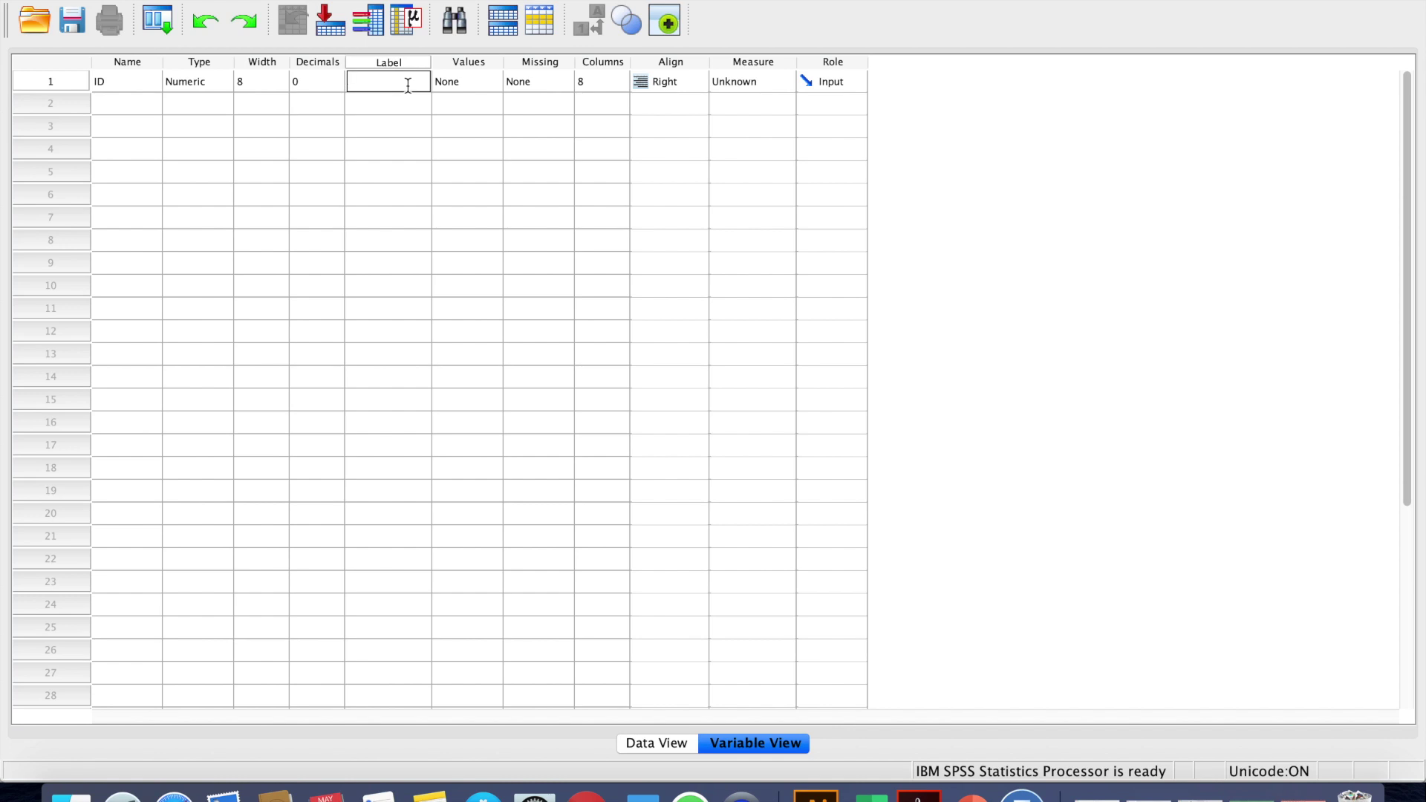
{"action": "type", "text": "Respondent ID"}
{"action": "left_click", "coordinate": [773, 81]}
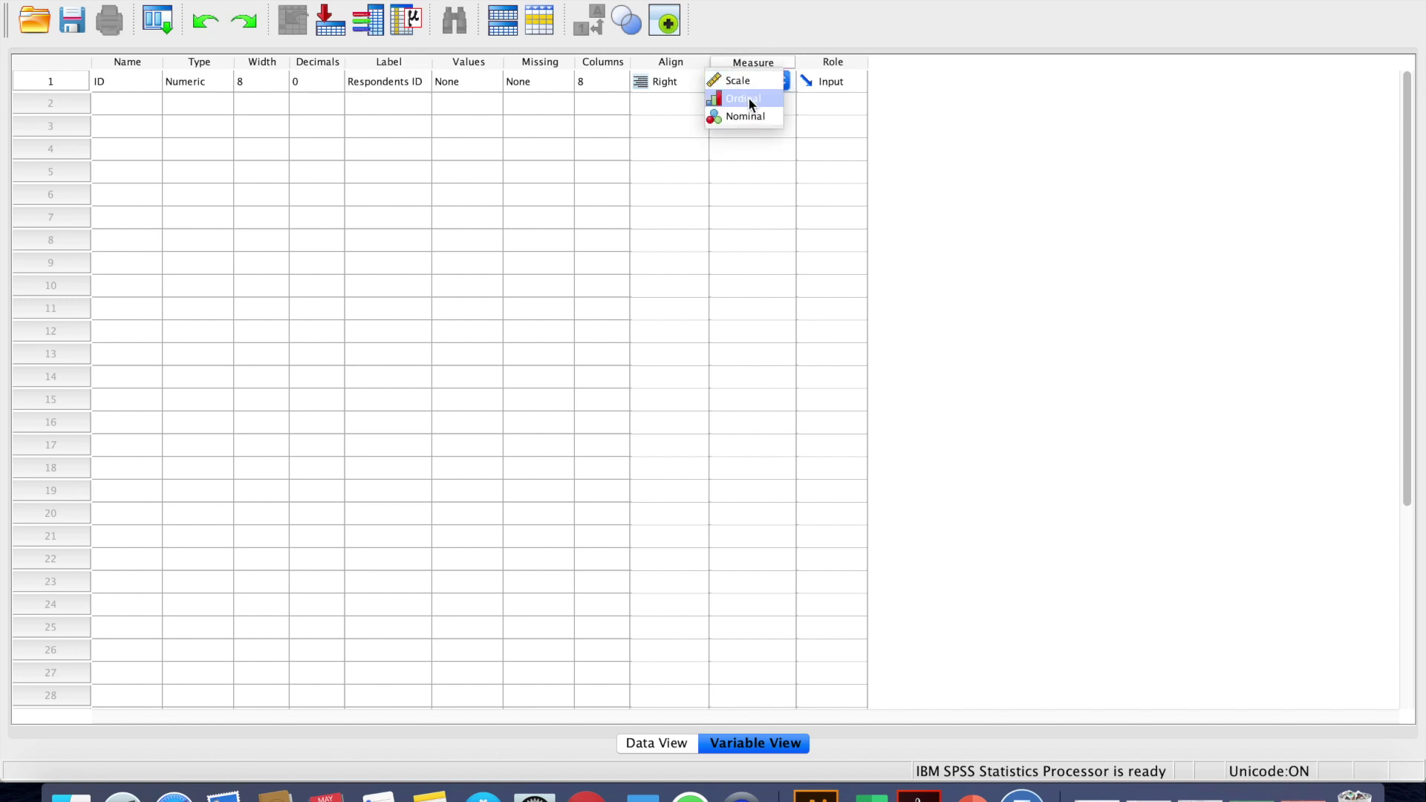
{"action": "left_click", "coordinate": [756, 81]}
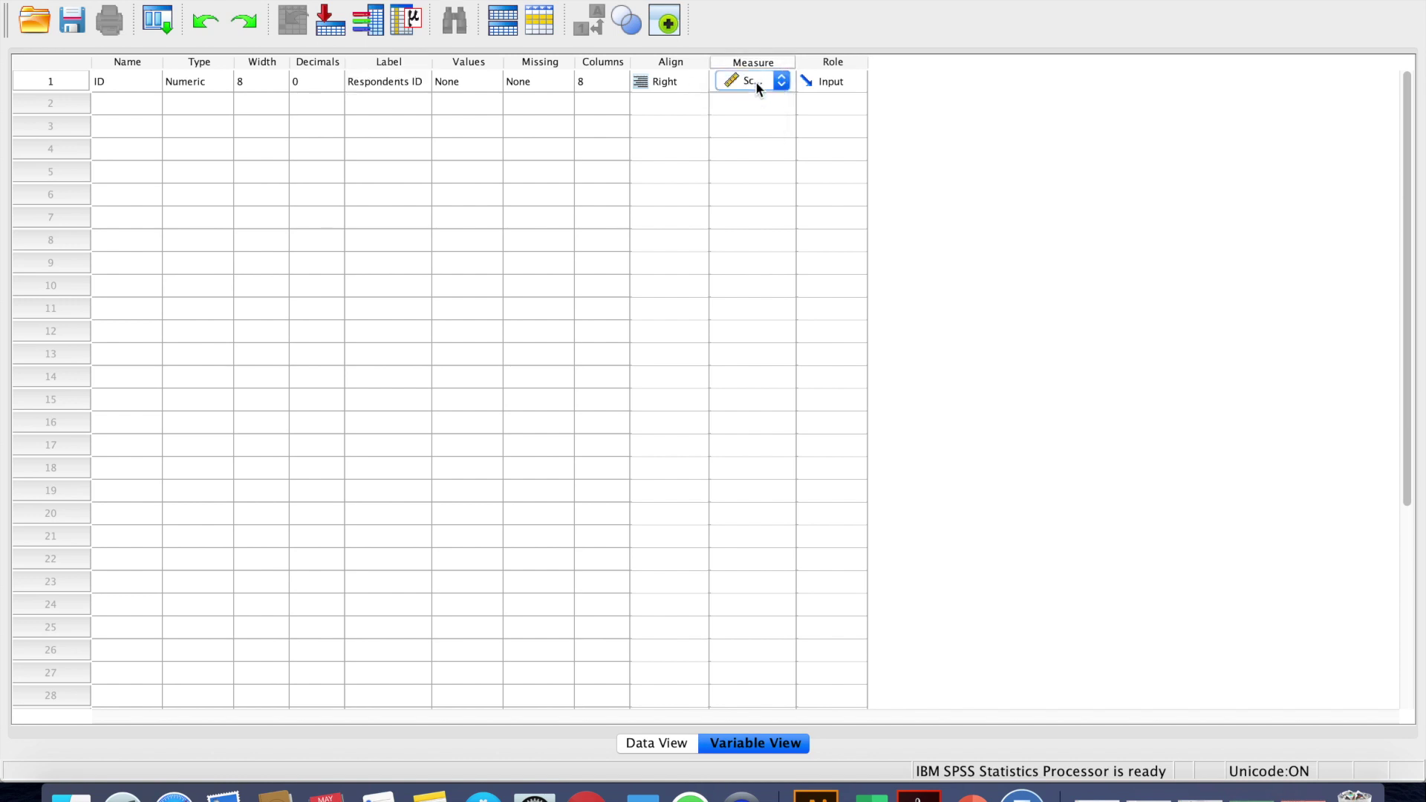
Define a second variable named AGE with 0 decimals and the label "Respondents AGE"
{"action": "left_click", "coordinate": [127, 105]}
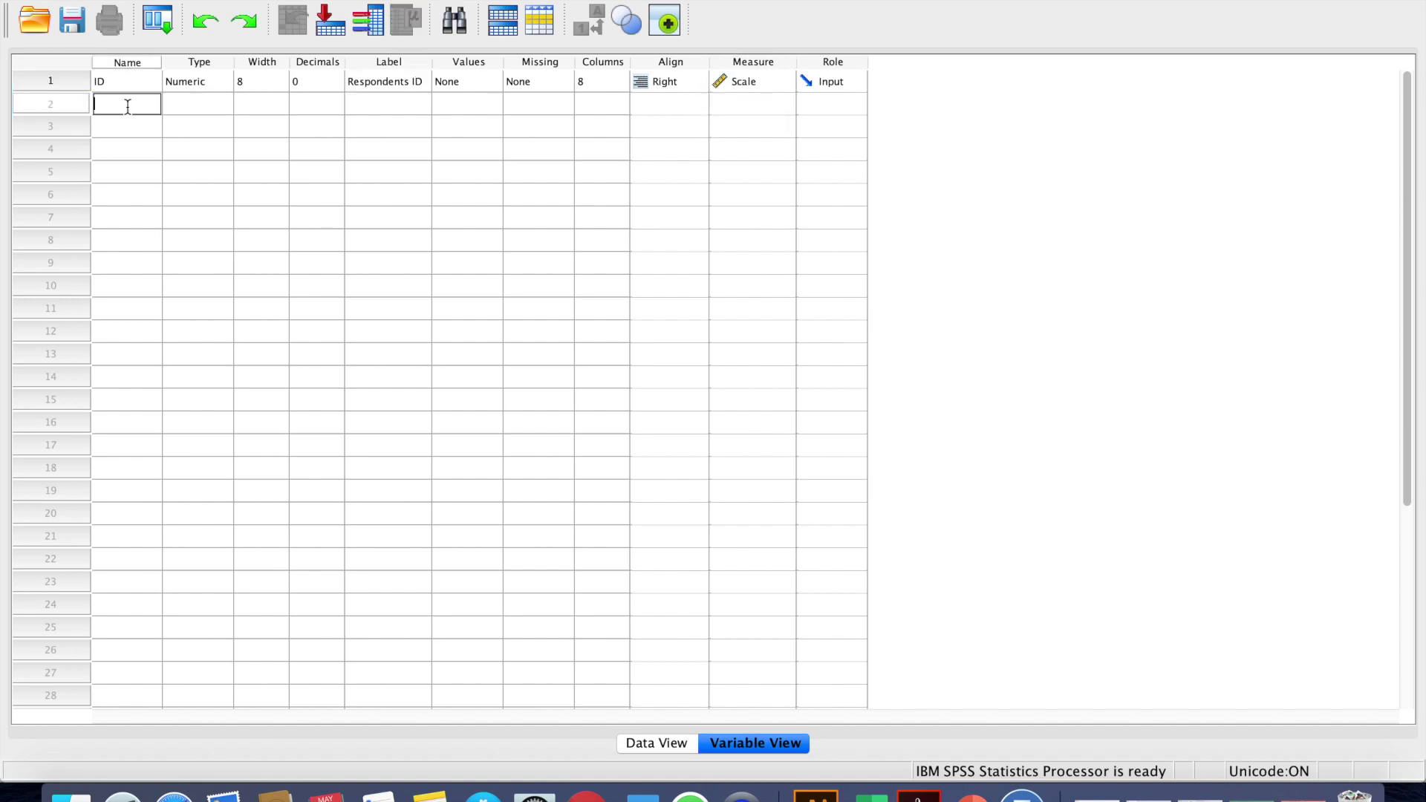
{"action": "type", "text": "AGE"}
{"action": "left_click", "coordinate": [196, 104]}
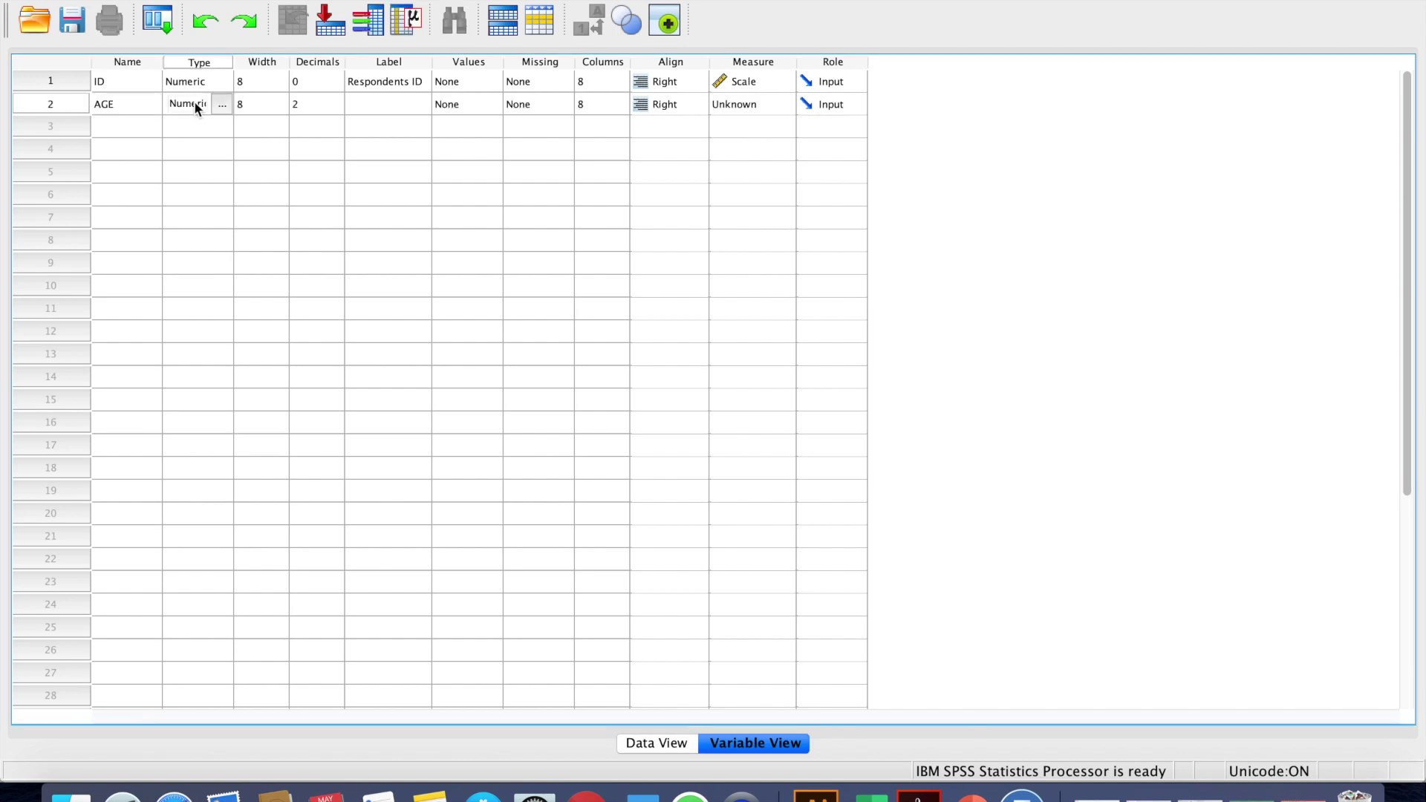
{"action": "left_click", "coordinate": [332, 109]}
{"action": "left_click", "coordinate": [336, 108]}
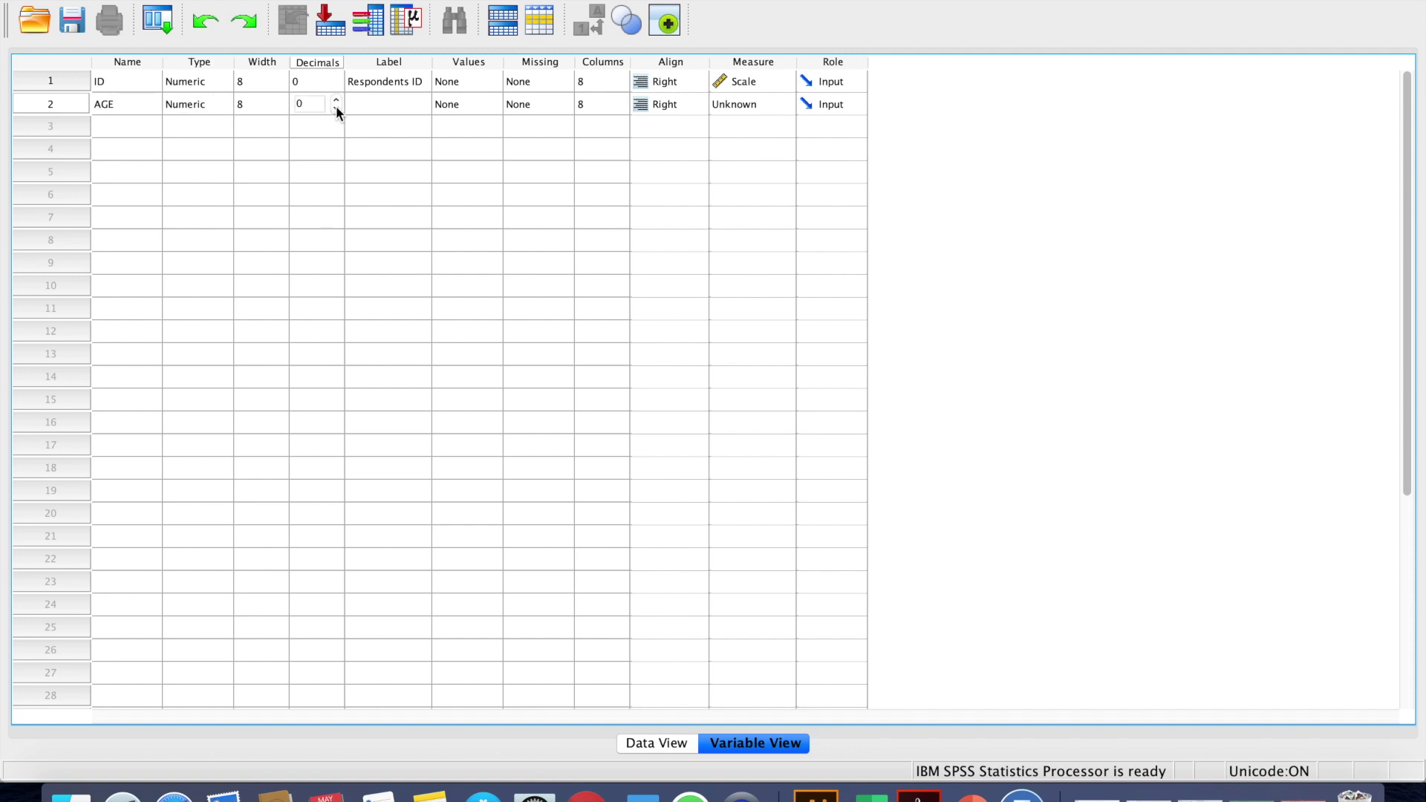
{"action": "left_click", "coordinate": [368, 104]}
{"action": "left_click", "coordinate": [367, 104]}
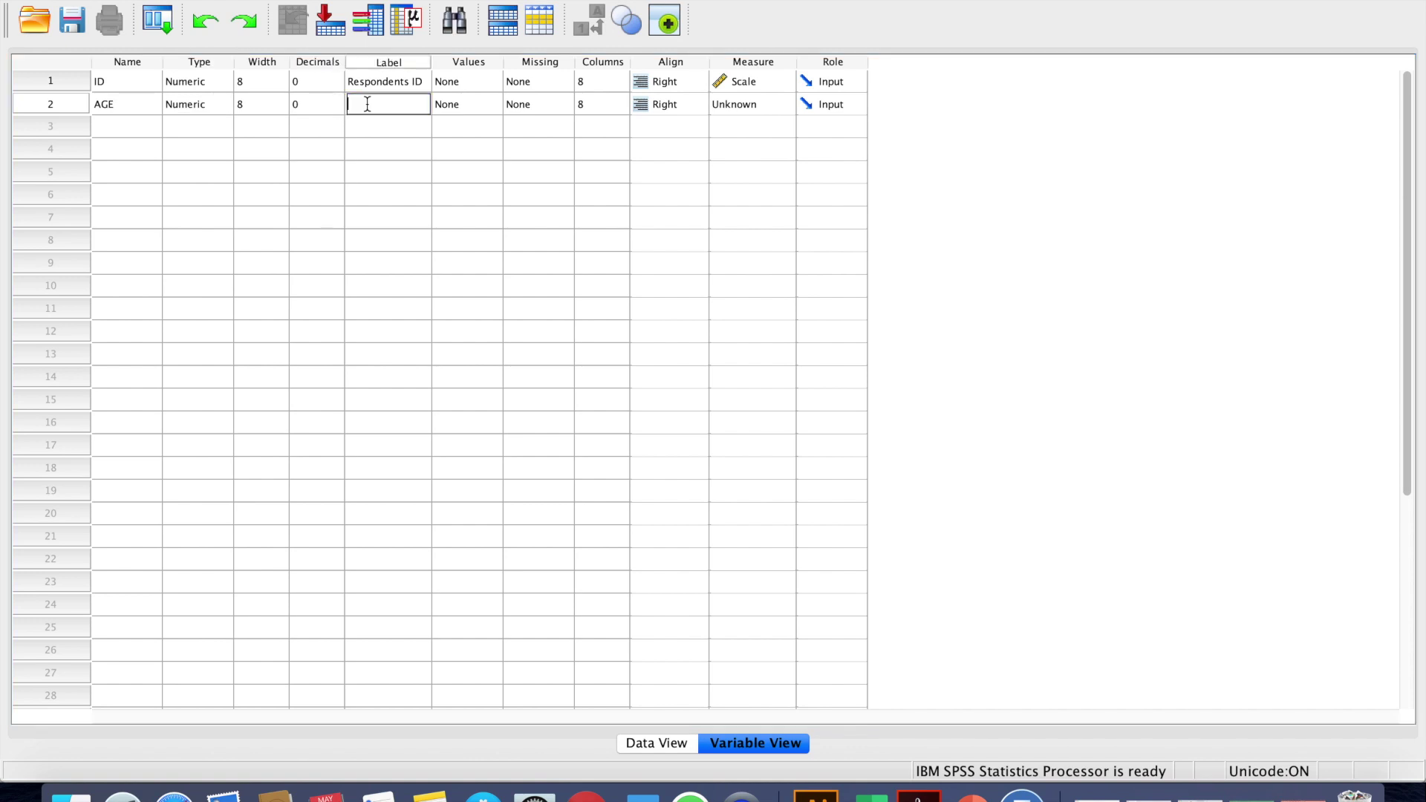
{"action": "type", "text": "Respondents AGE"}
Look at the value label and missing value settings of the AGE variable without changing them
{"action": "left_click", "coordinate": [487, 105]}
{"action": "left_click", "coordinate": [490, 106]}
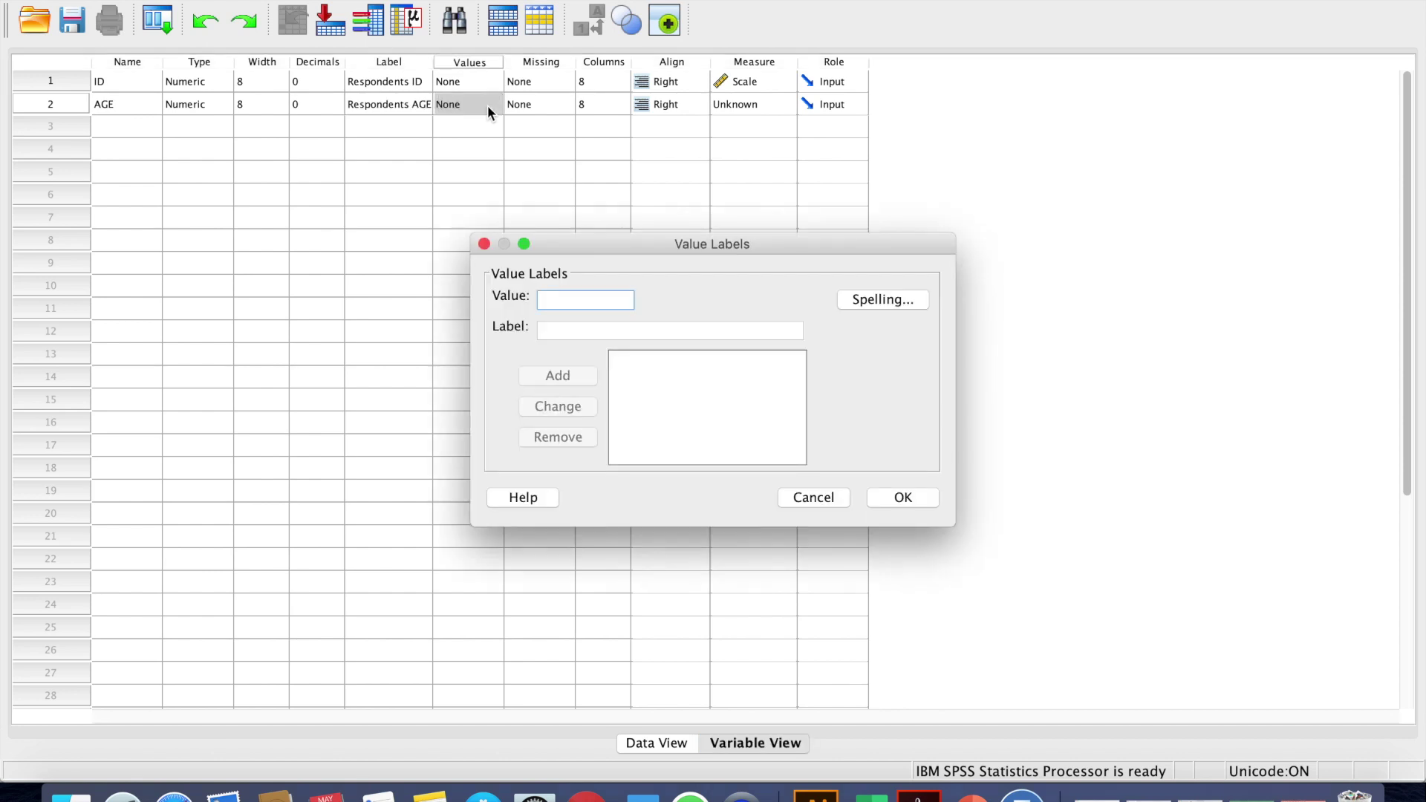
{"action": "left_click", "coordinate": [799, 498]}
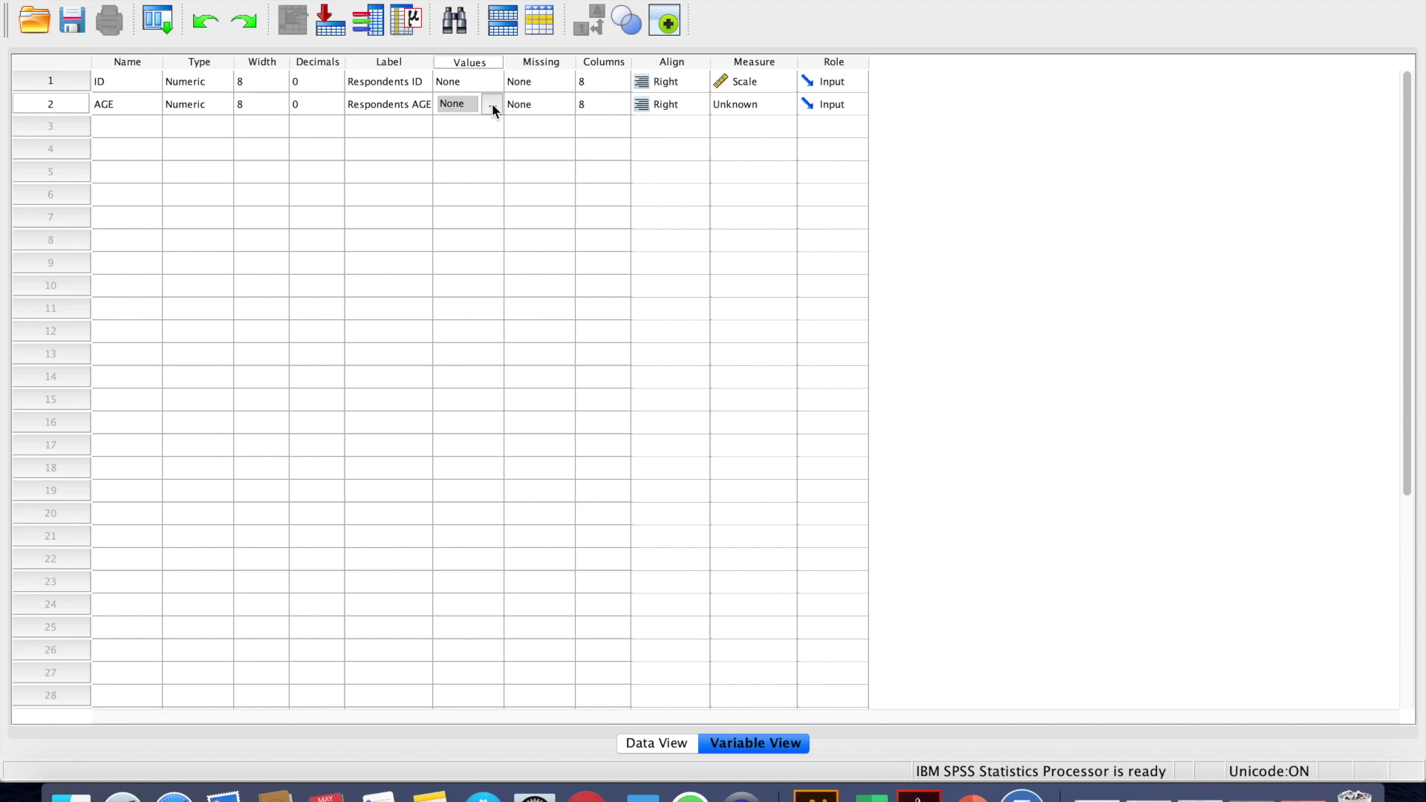
{"action": "double_click", "coordinate": [553, 103]}
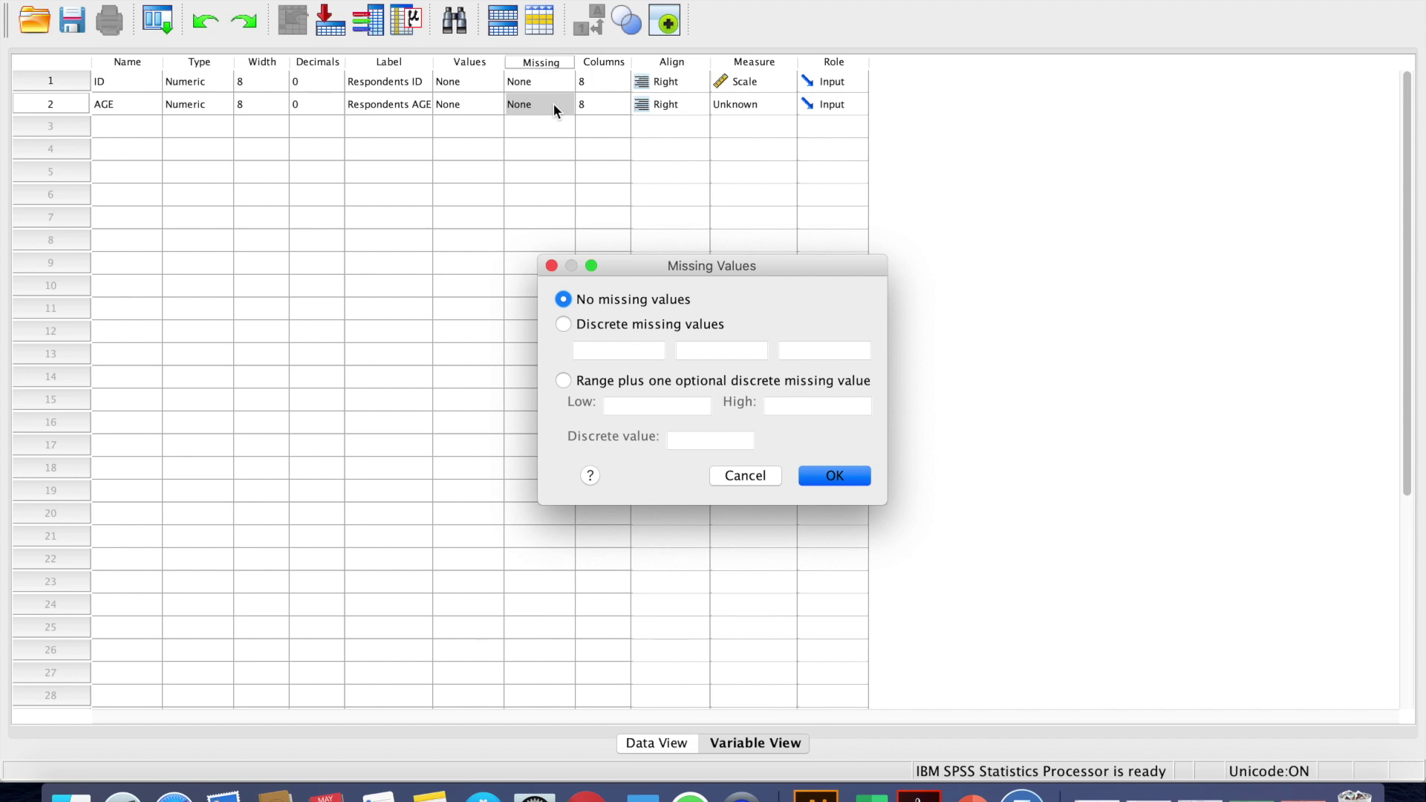
{"action": "left_click", "coordinate": [740, 475]}
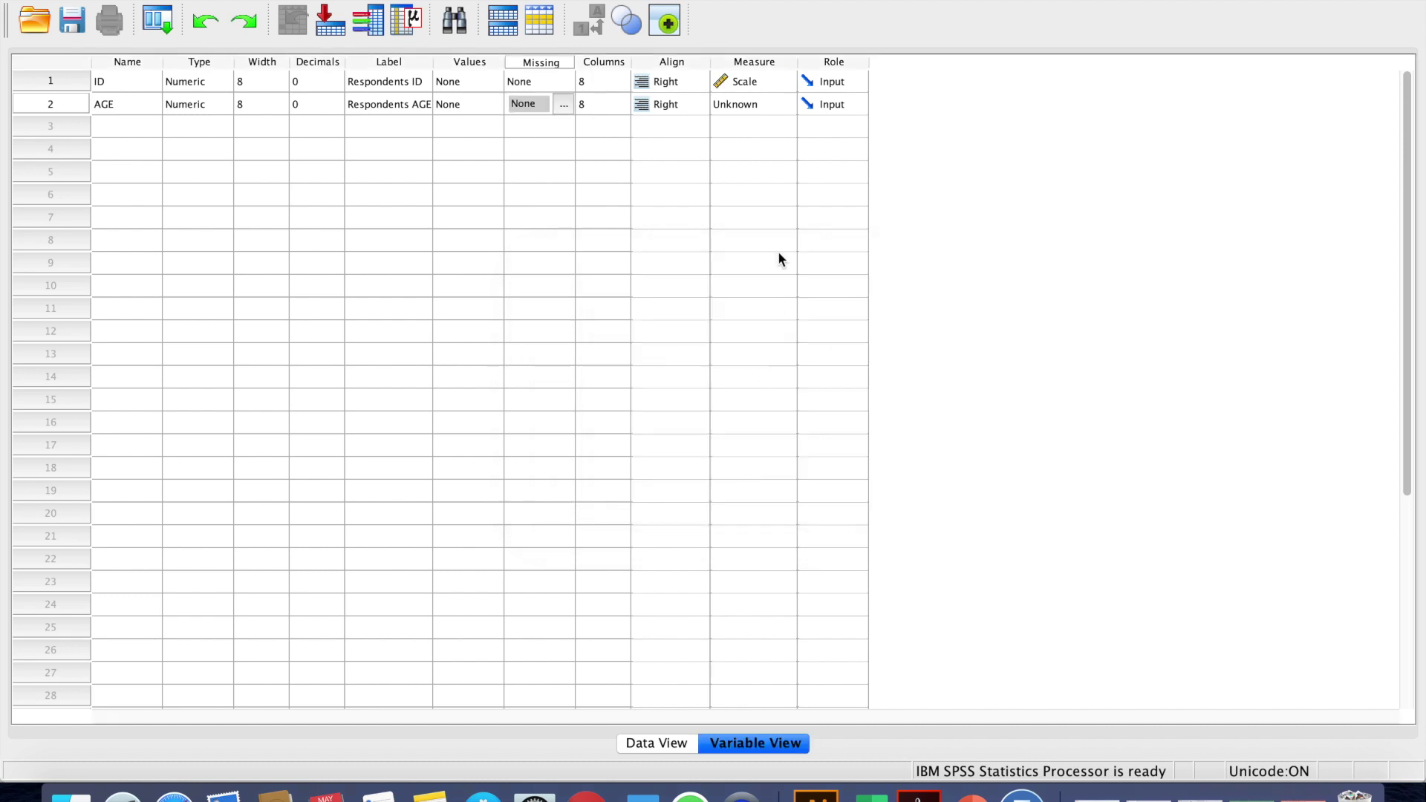
Set the measure of the AGE variable to Scale
{"action": "left_click", "coordinate": [754, 105]}
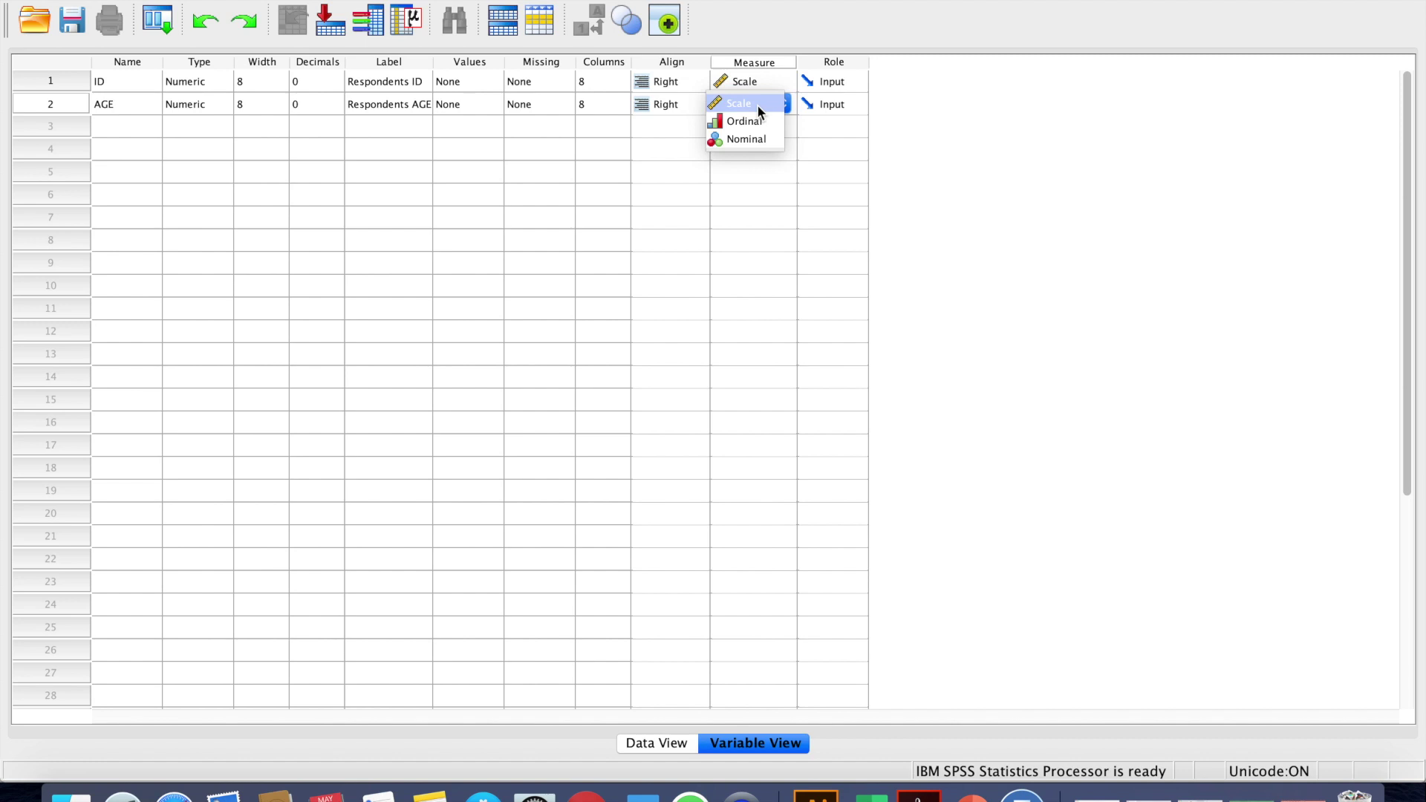
{"action": "left_click", "coordinate": [758, 108]}
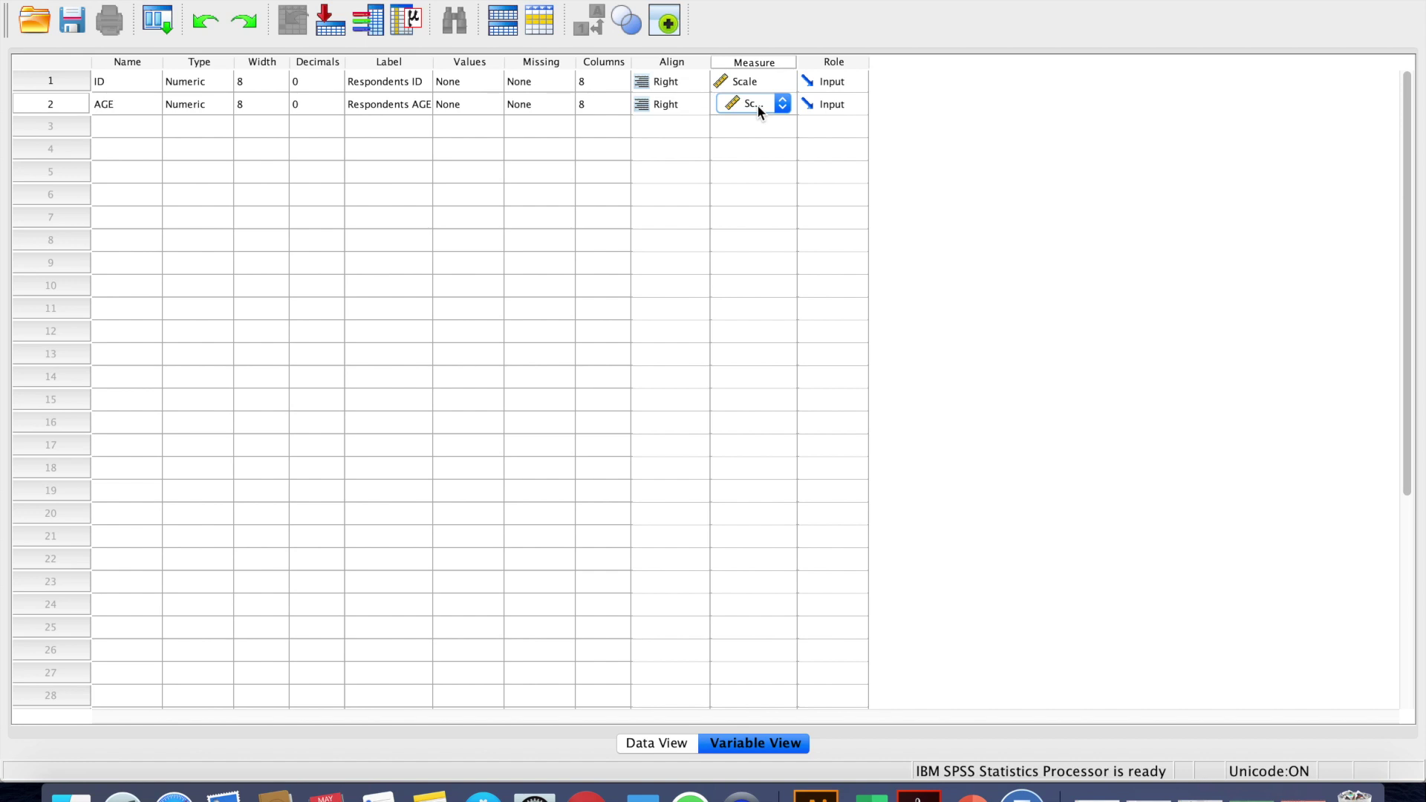
{"action": "left_click", "coordinate": [782, 105]}
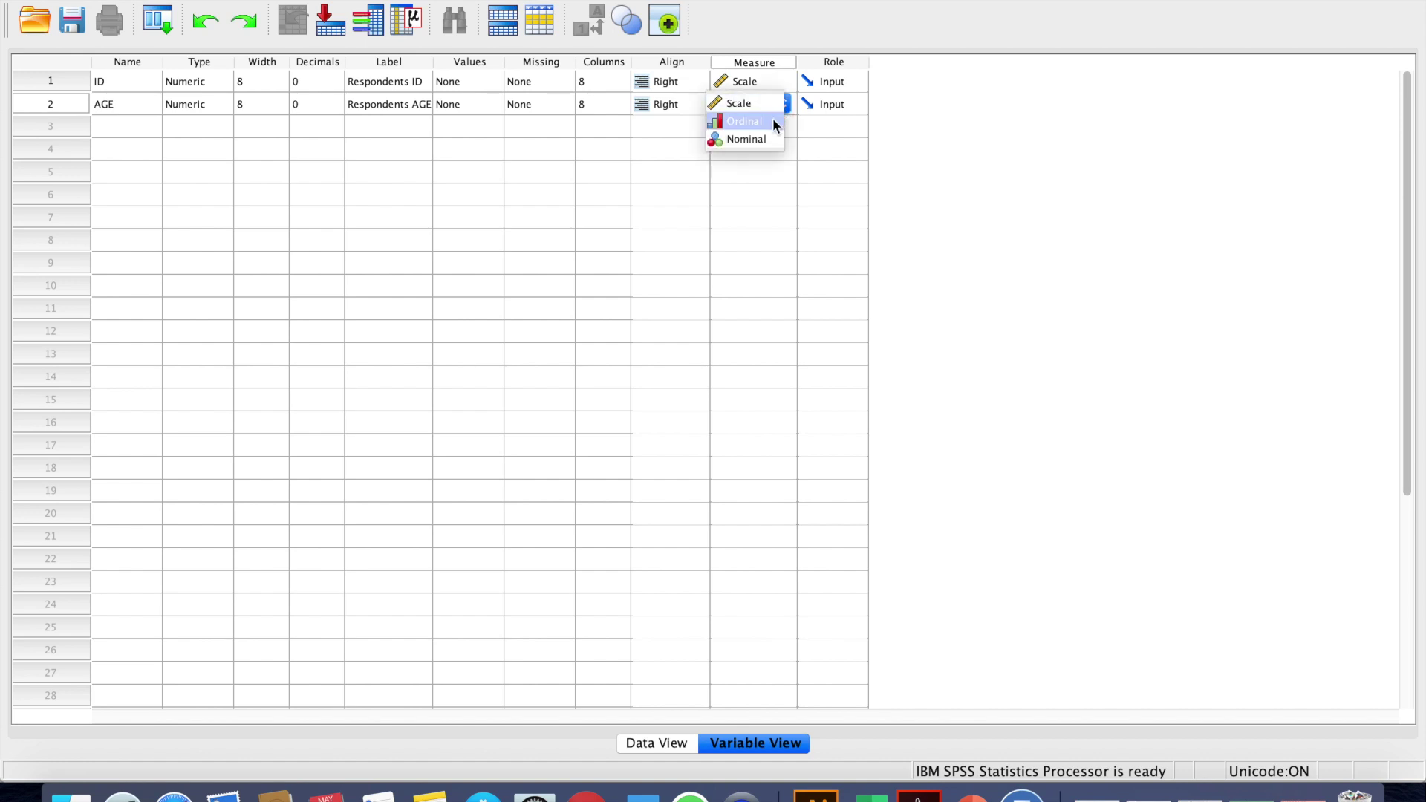
{"action": "left_click", "coordinate": [784, 110]}
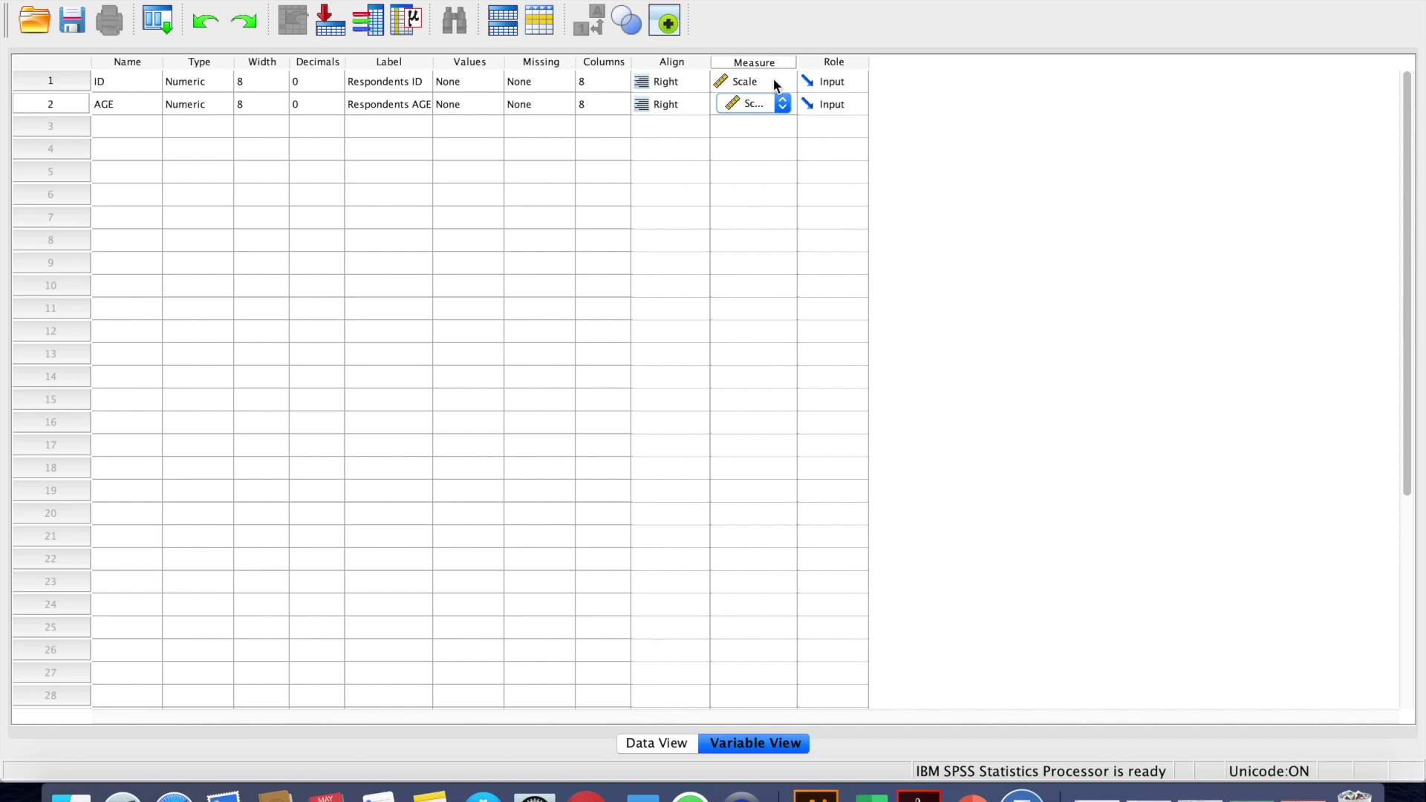
Define a third variable named GENDER with 0 decimals and the label "Respondents GENDER"
{"action": "left_click", "coordinate": [113, 125]}
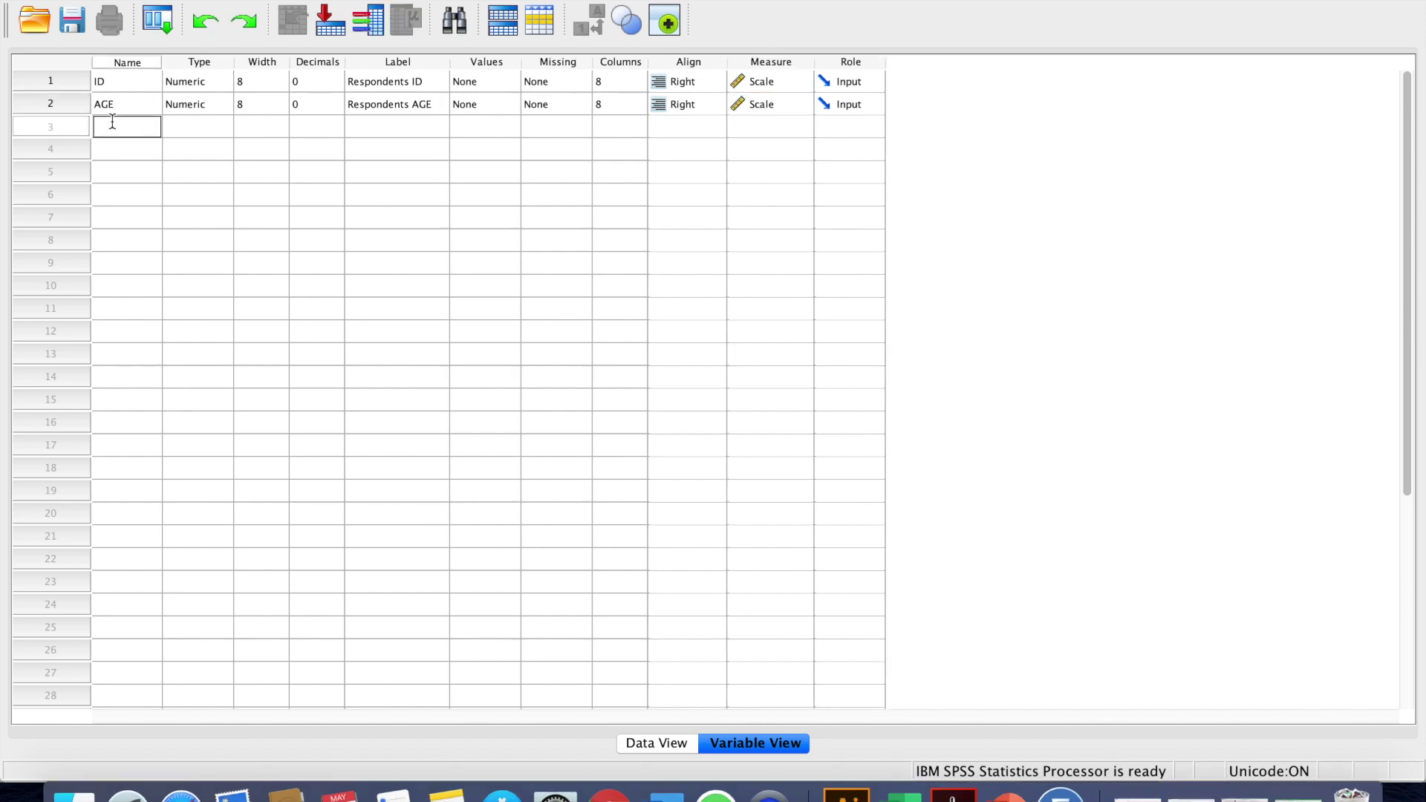
{"action": "type", "text": "GENDER"}
{"action": "left_click", "coordinate": [210, 128]}
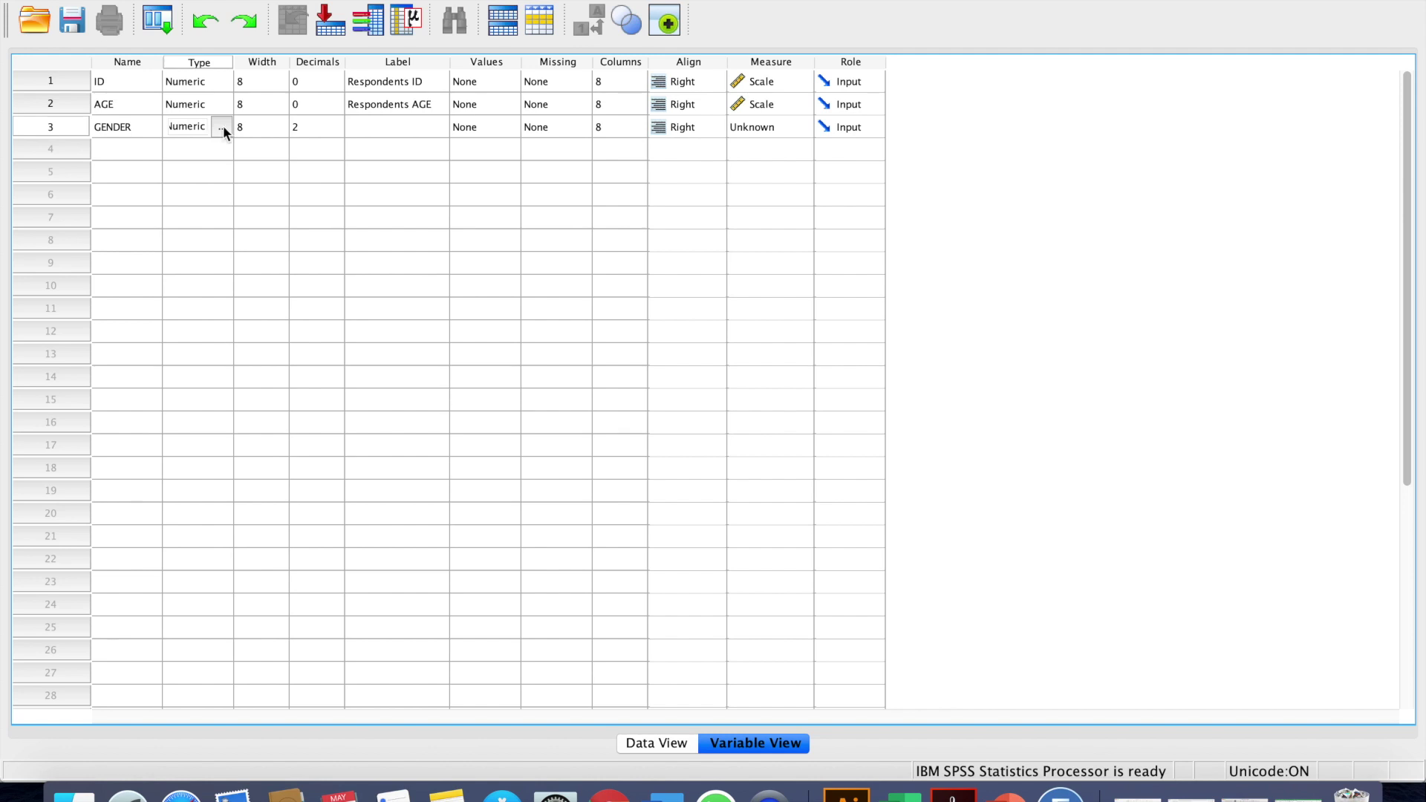
{"action": "left_click", "coordinate": [336, 130]}
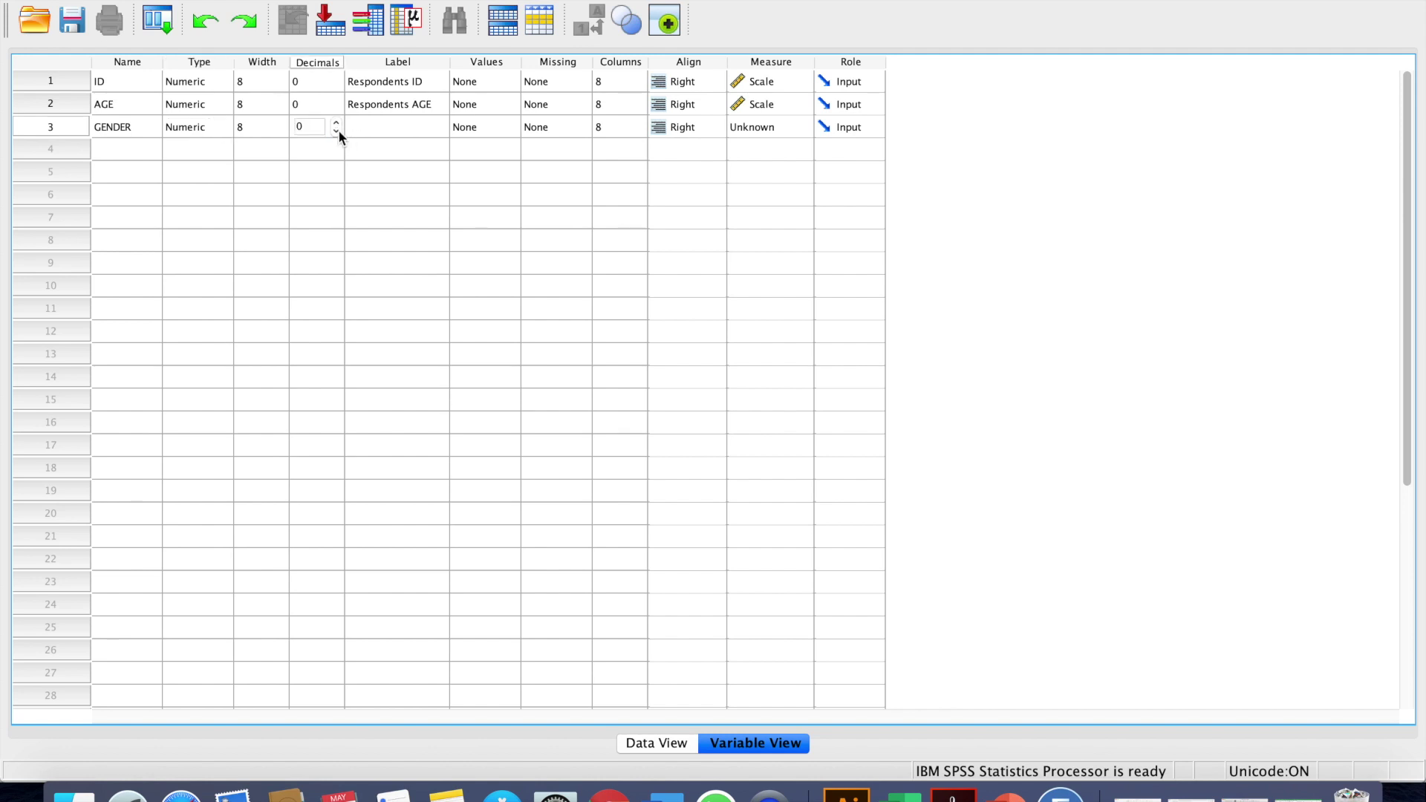
{"action": "left_click", "coordinate": [371, 128]}
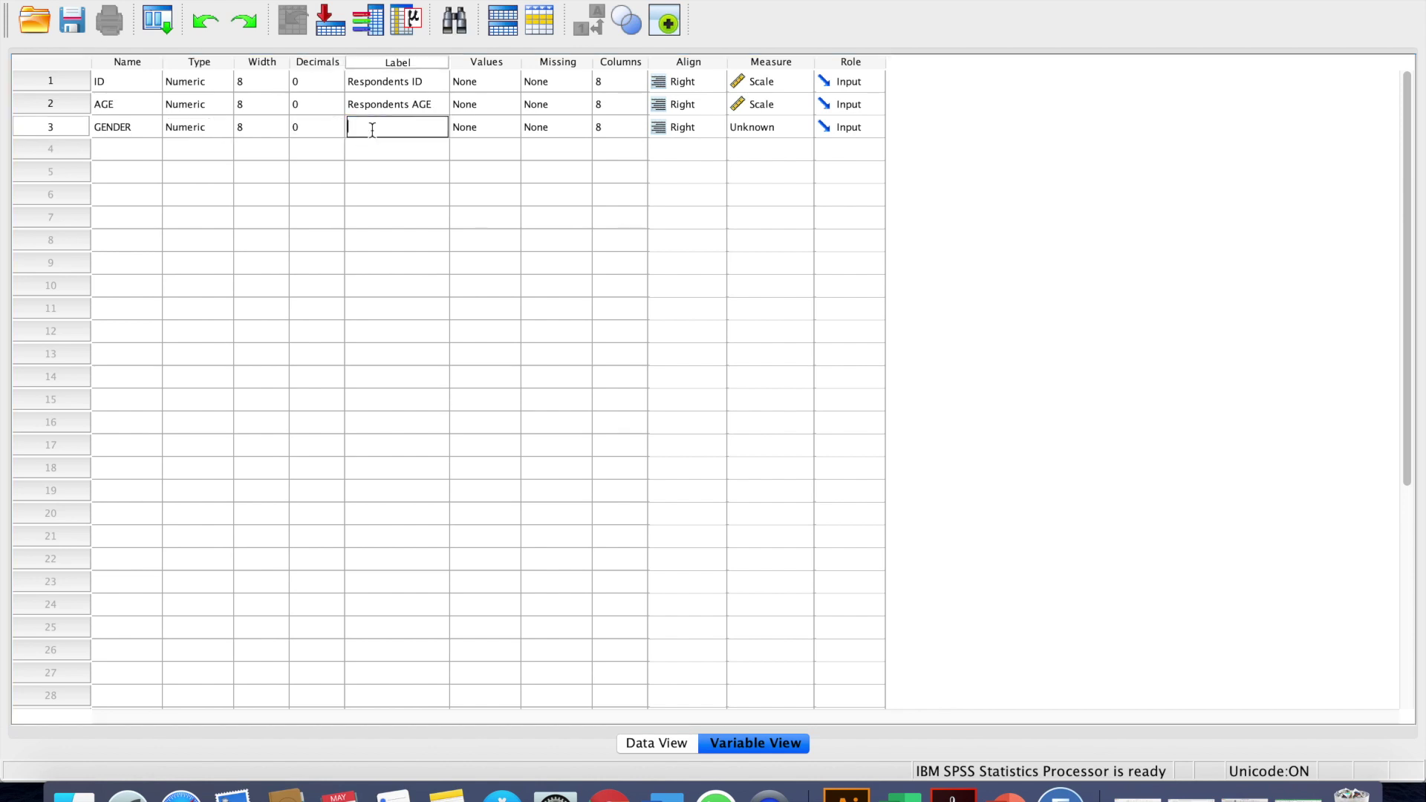
{"action": "type", "text": "Respondents GENDER"}
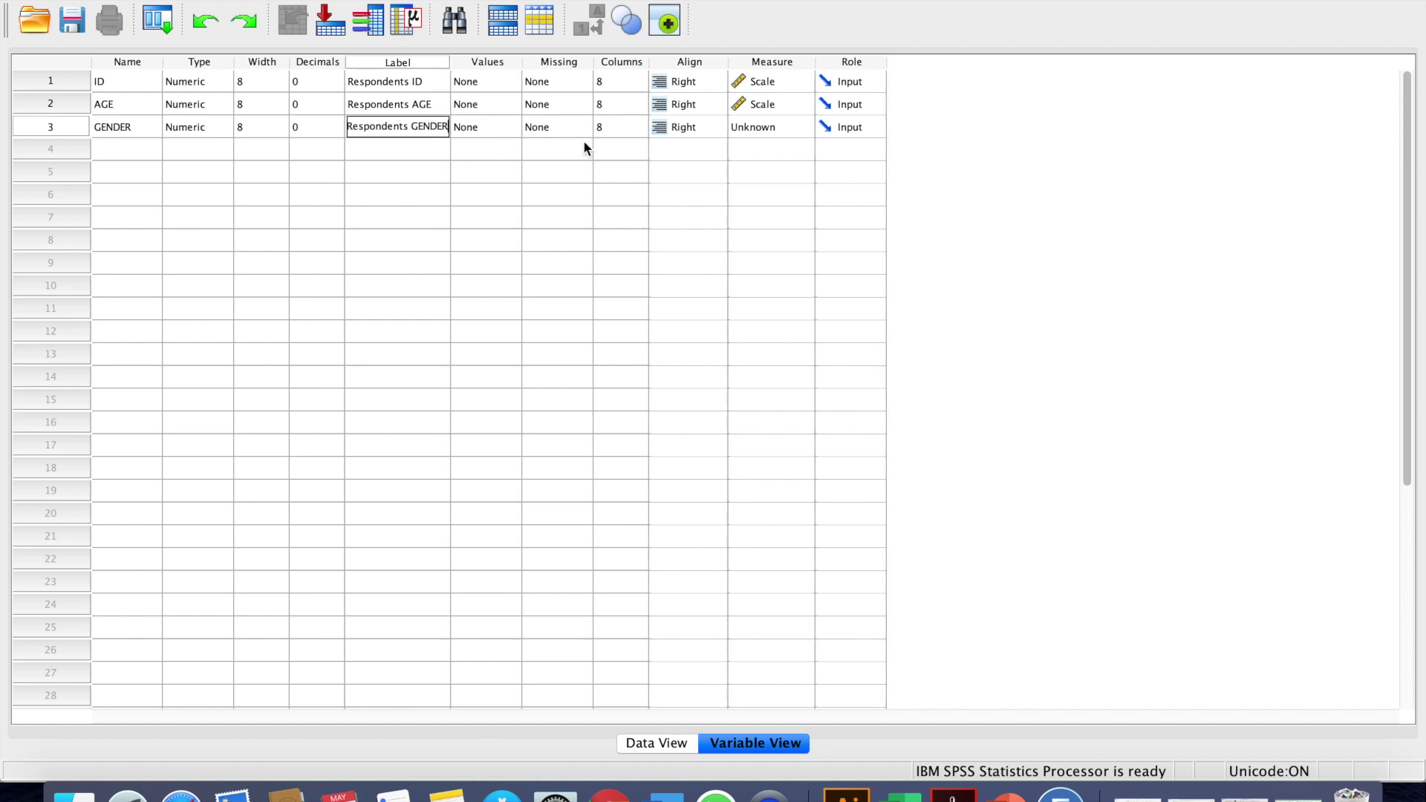
Assign value labels to the GENDER variable: 1 for MALE and 2 for FEMALE
{"action": "double_click", "coordinate": [500, 127]}
{"action": "left_click", "coordinate": [586, 304]}
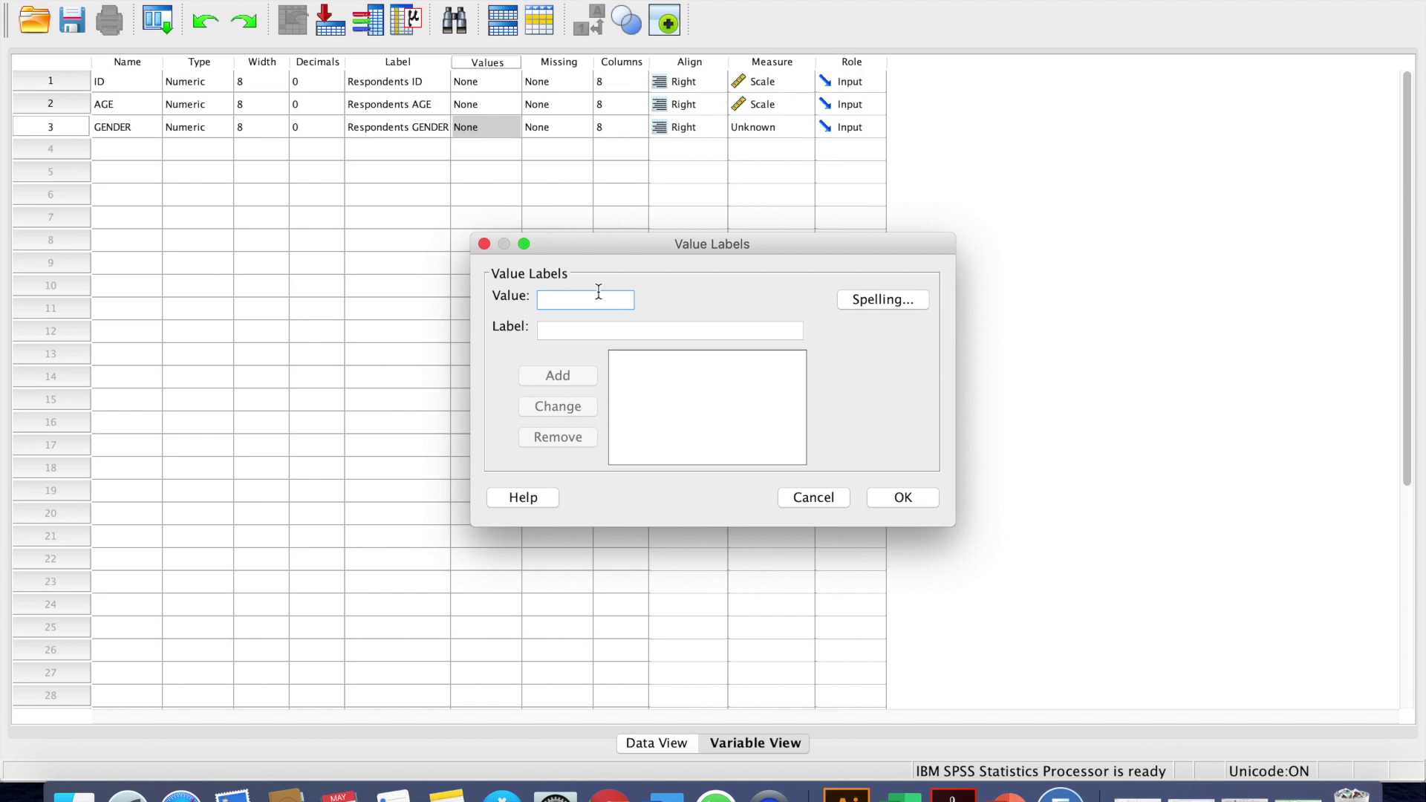
{"action": "type", "text": "1"}
{"action": "left_click", "coordinate": [595, 334]}
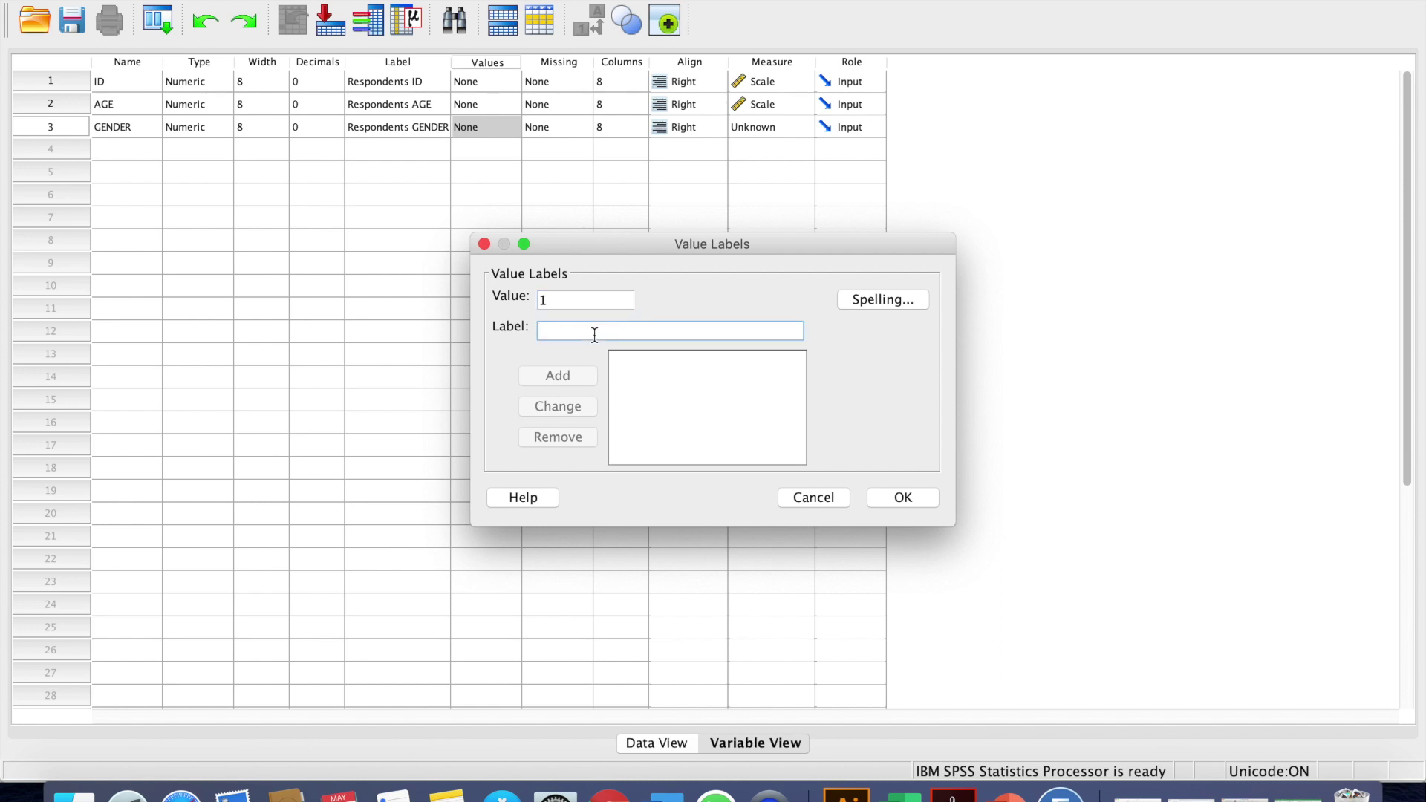
{"action": "type", "text": "MALE"}
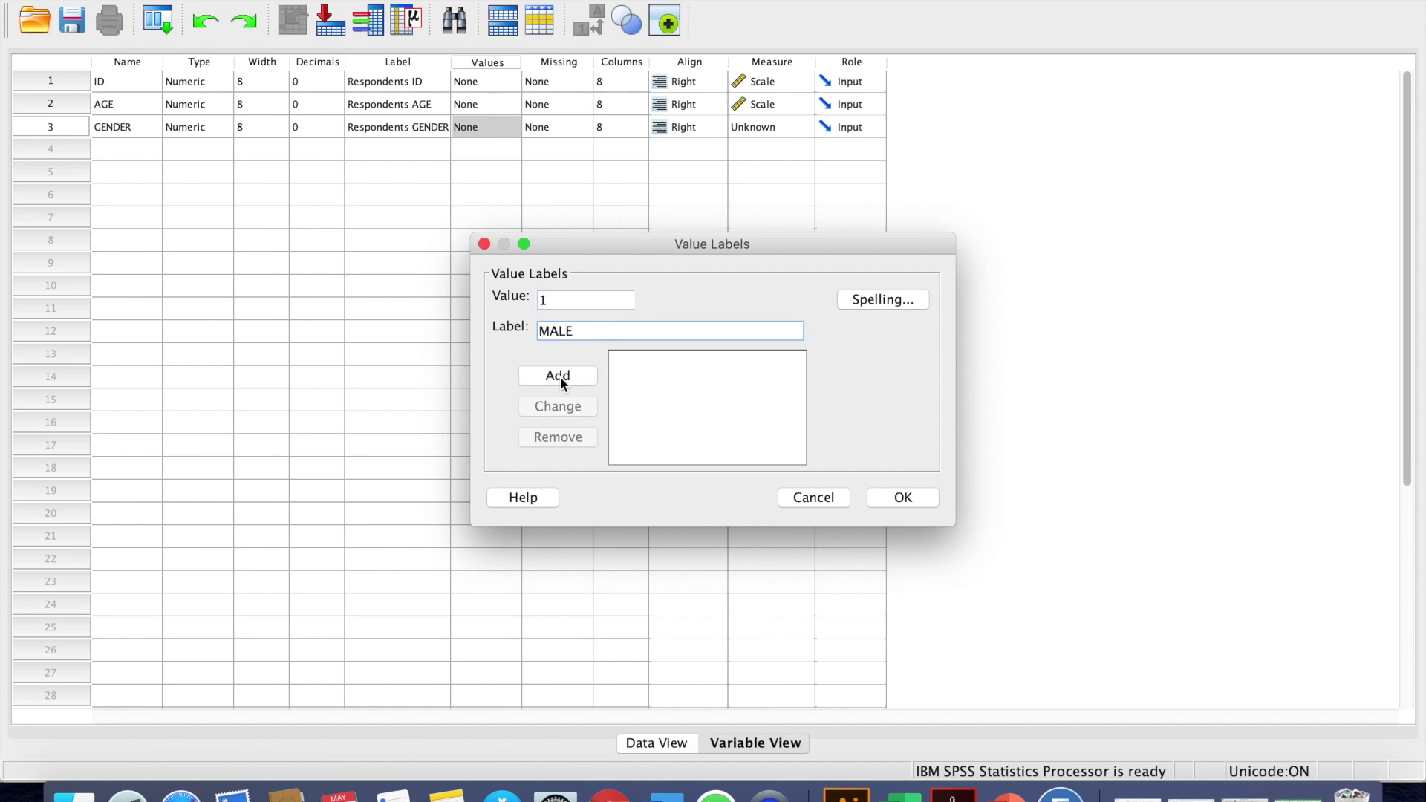
{"action": "left_click", "coordinate": [560, 376]}
{"action": "type", "text": "2"}
{"action": "left_click", "coordinate": [576, 327]}
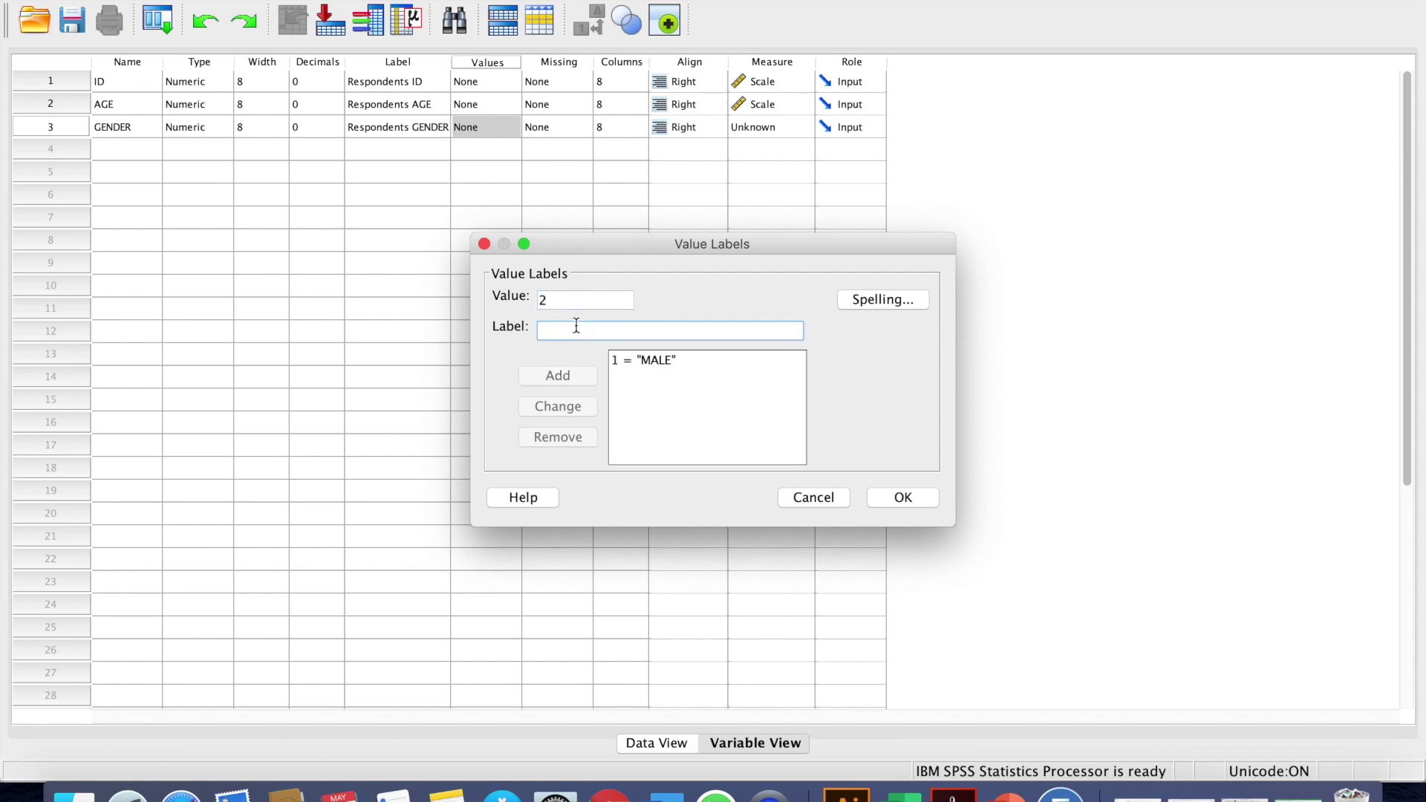
{"action": "type", "text": "FEMALE"}
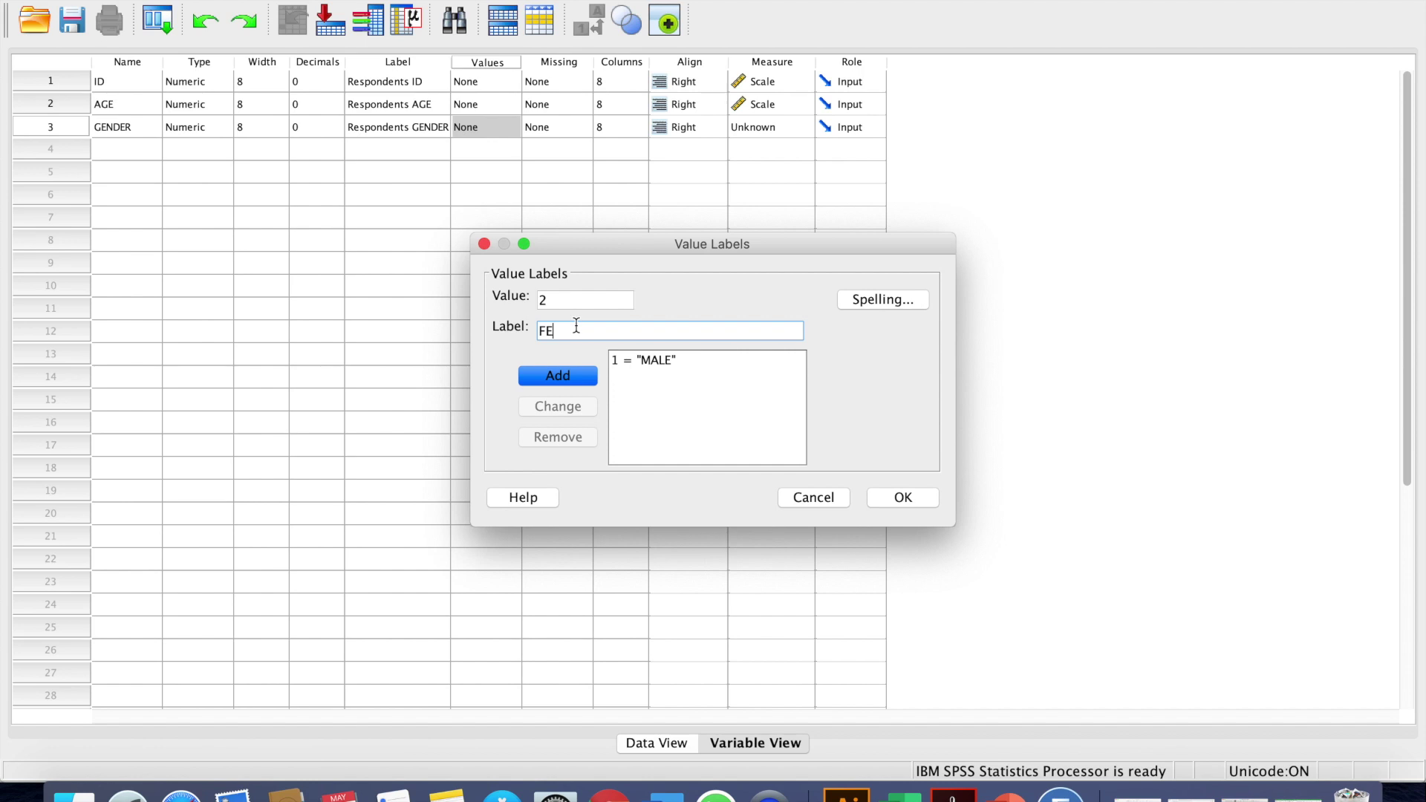
{"action": "left_click", "coordinate": [561, 373]}
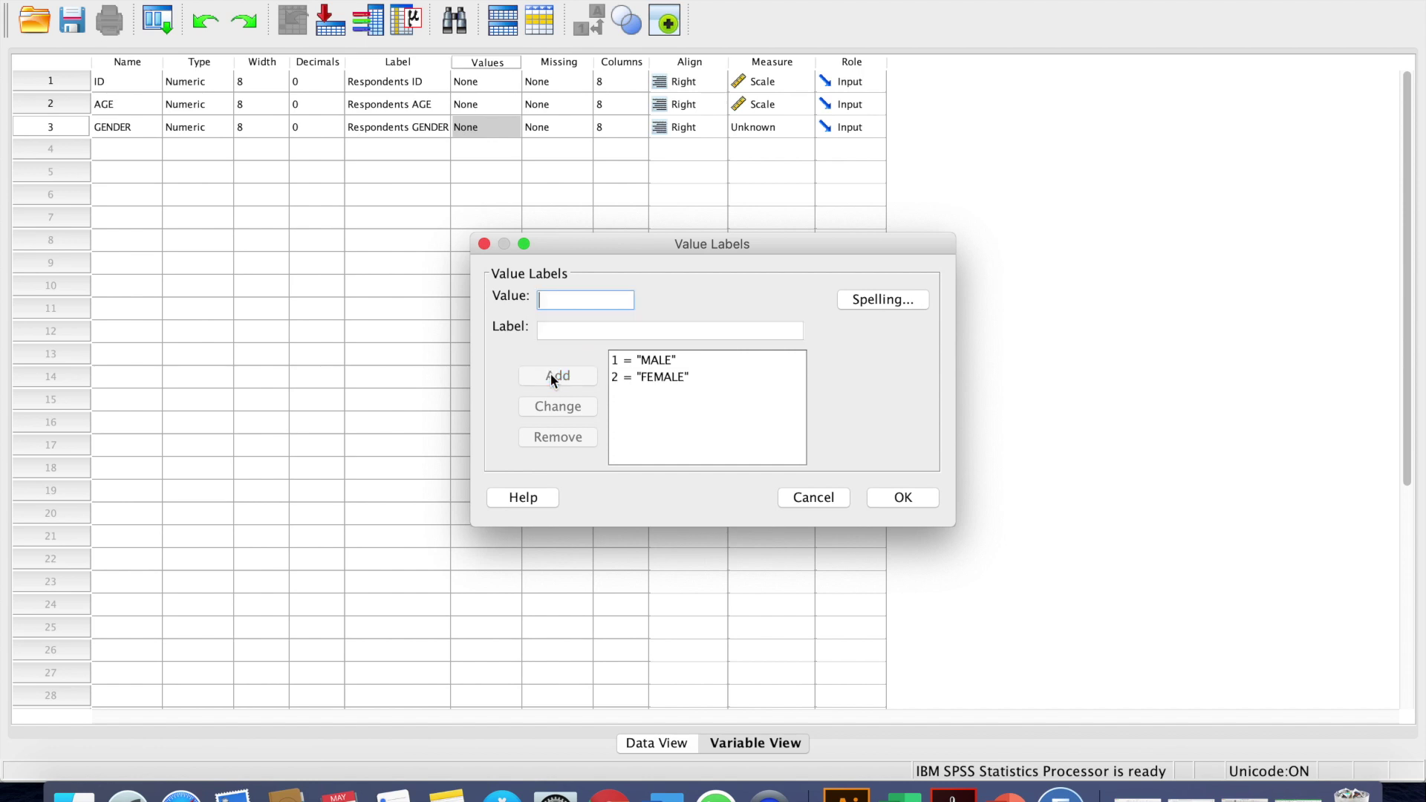
{"action": "left_click", "coordinate": [903, 497]}
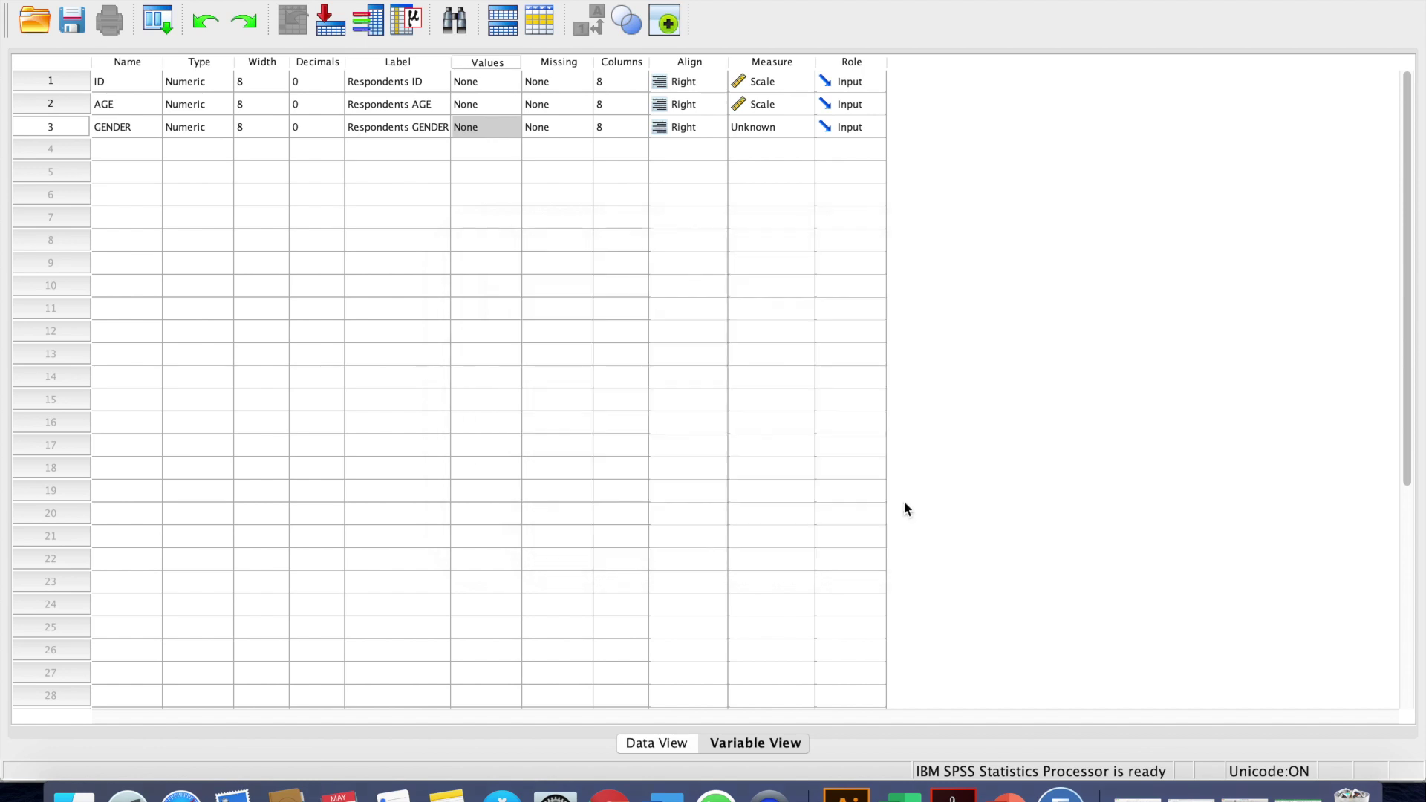
Set the measure of the GENDER variable to Scale
{"action": "left_click", "coordinate": [781, 128]}
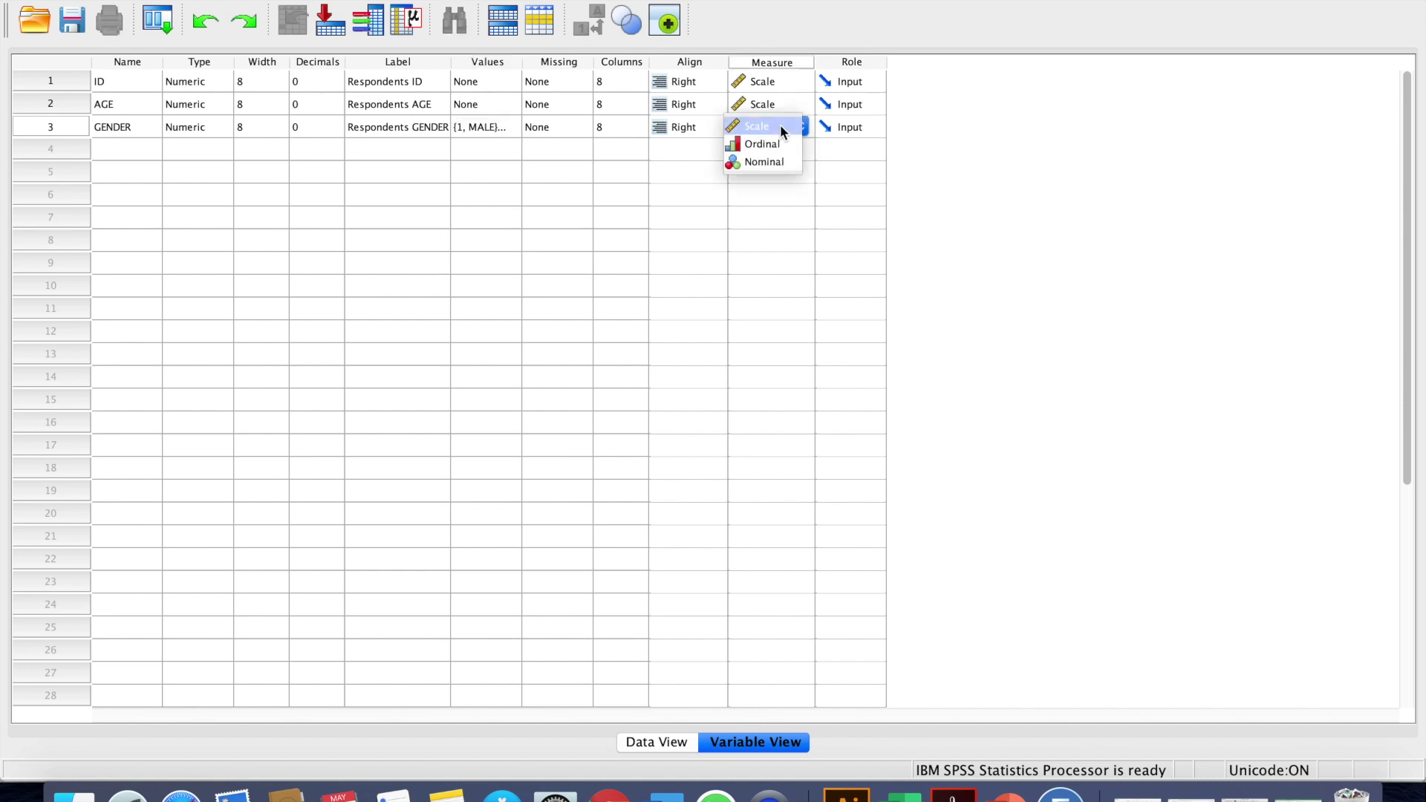
{"action": "left_click", "coordinate": [753, 131]}
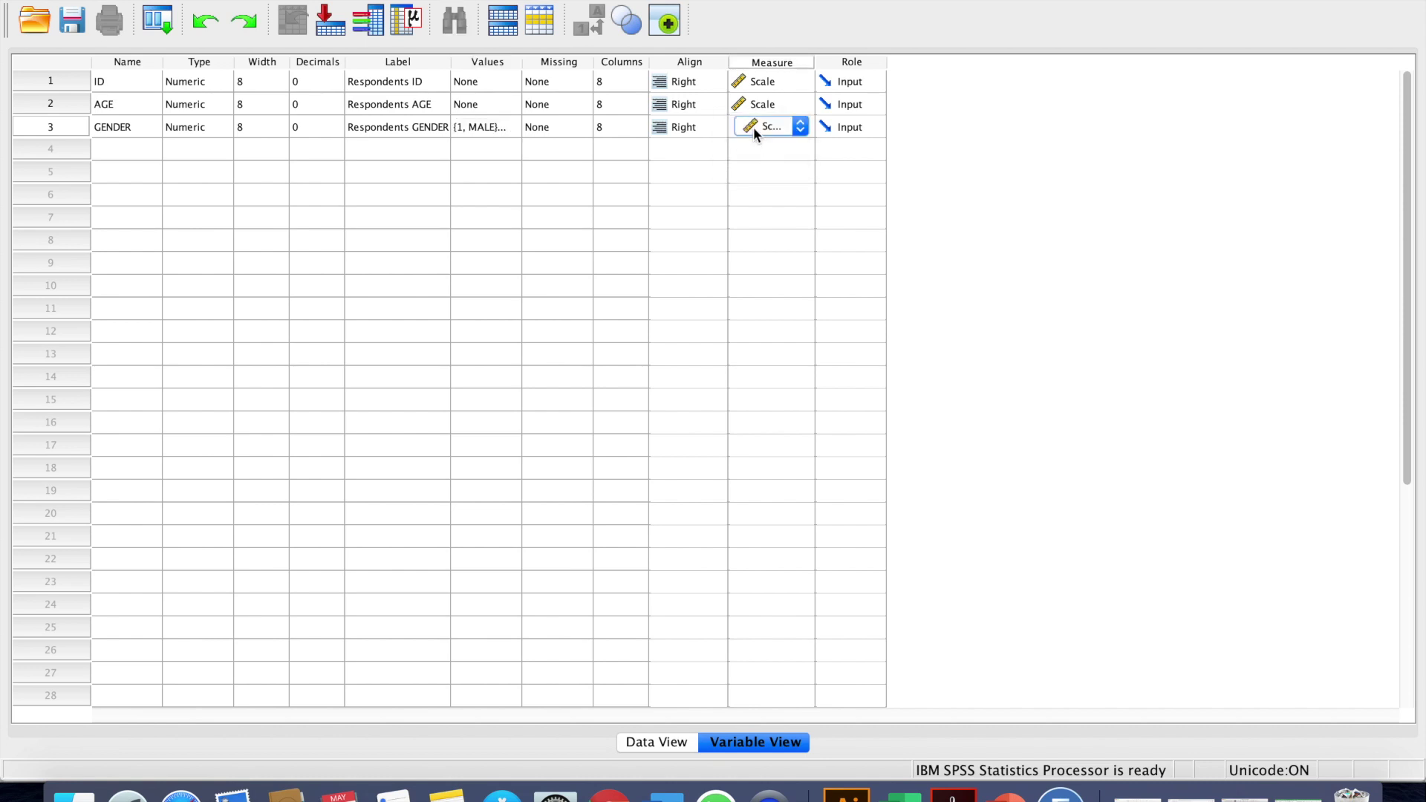
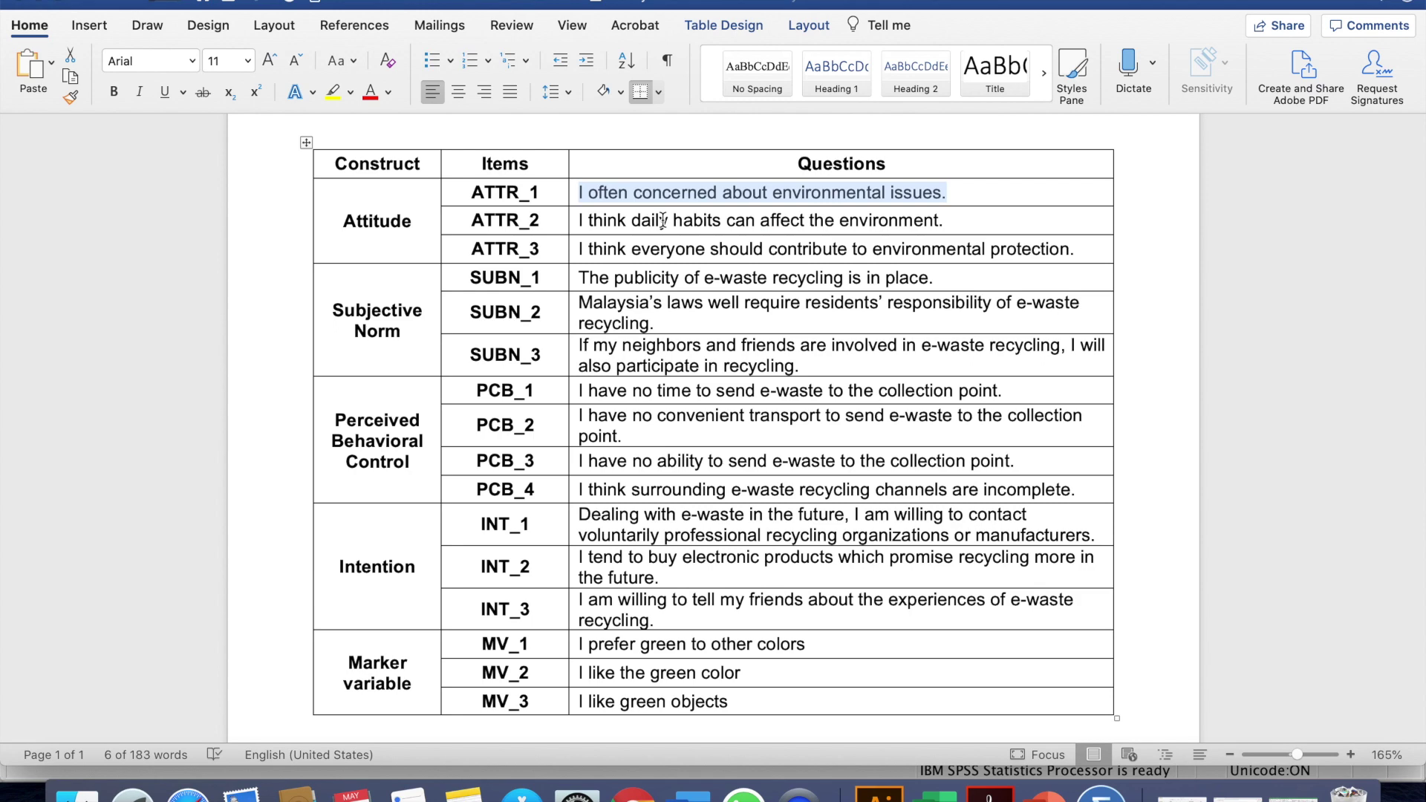
Switch from the Word questionnaire to SPSS and paste the copied question "I often concerned about environmental issues." as the ATTR_1 label
{"action": "key", "text": "super+Tab"}
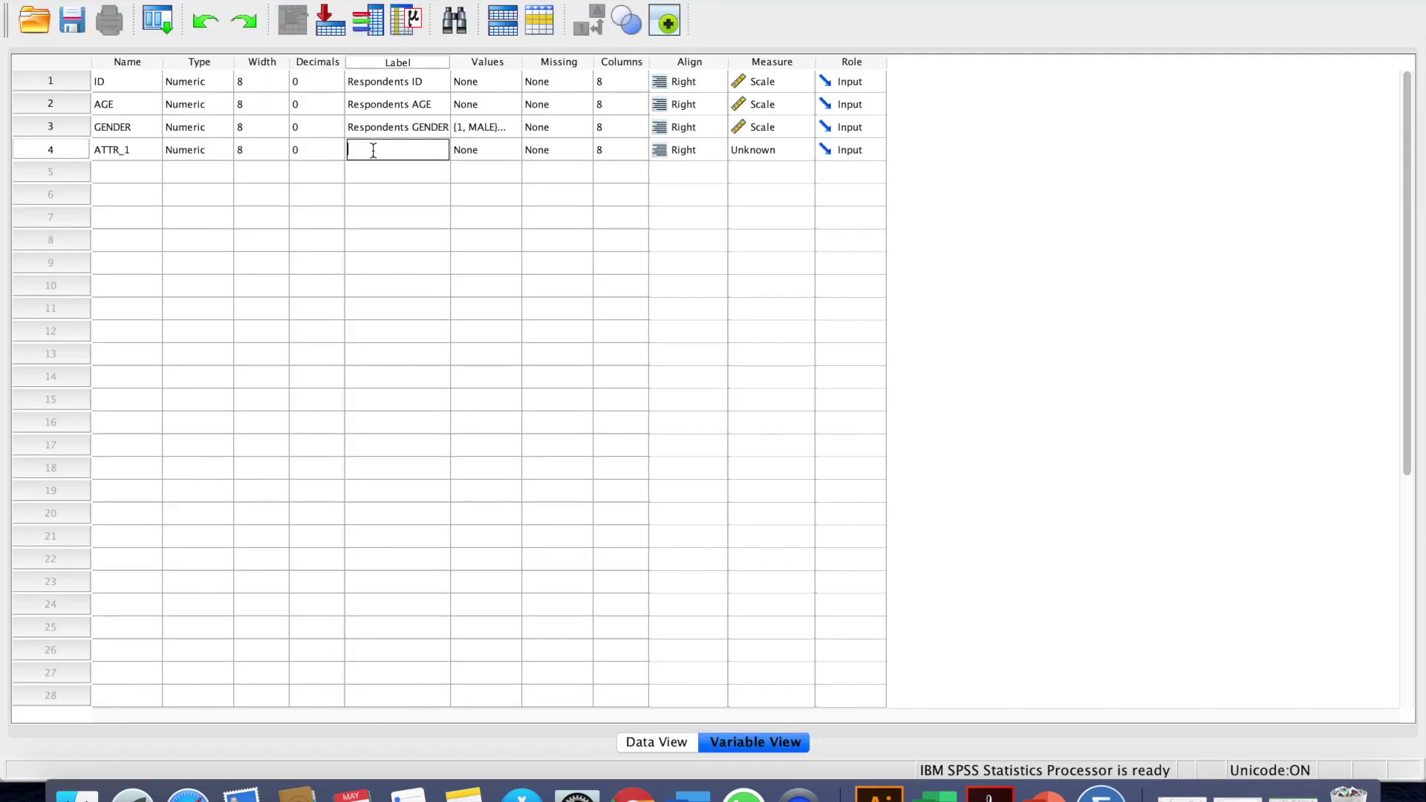
{"action": "left_click", "coordinate": [320, 1]}
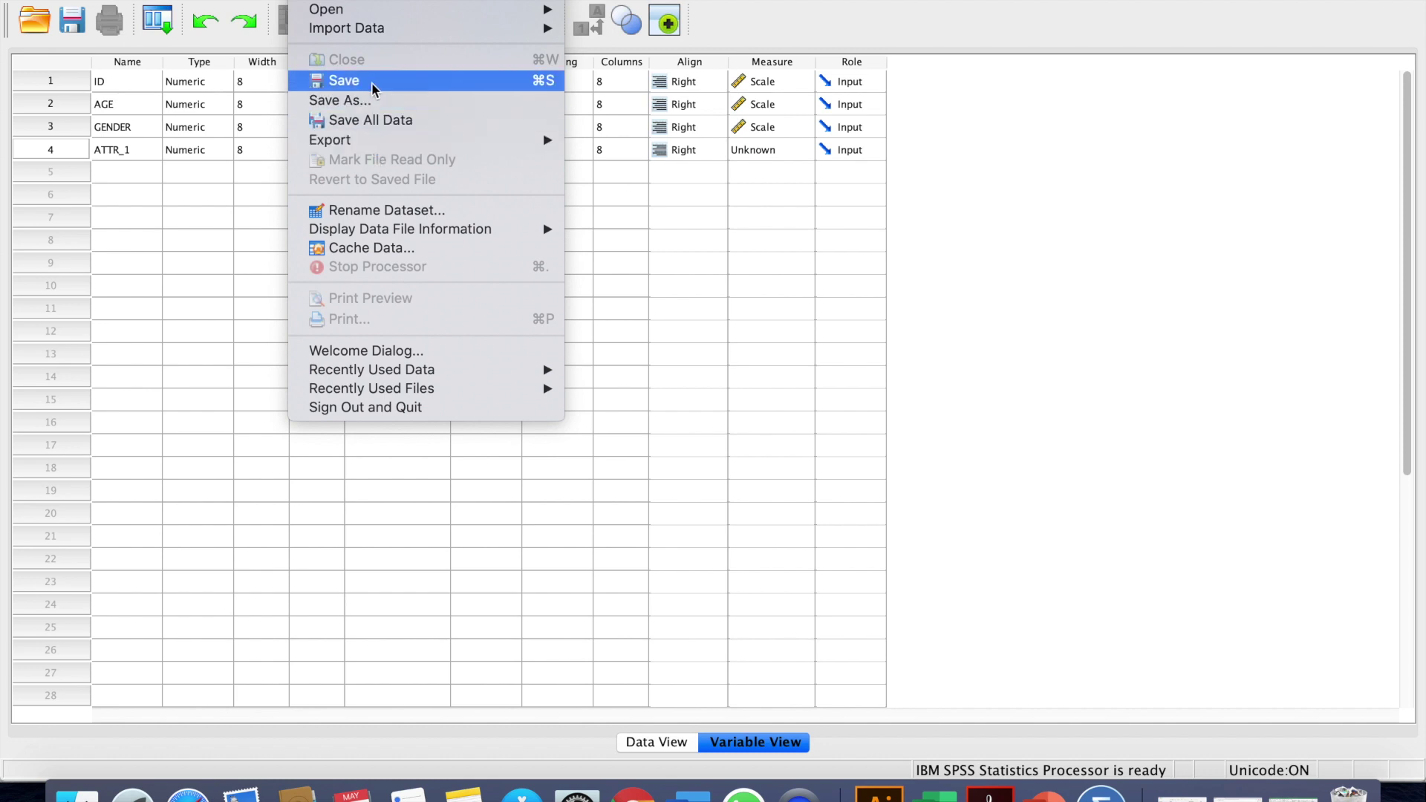
{"action": "mouse_move", "coordinate": [353, 1]}
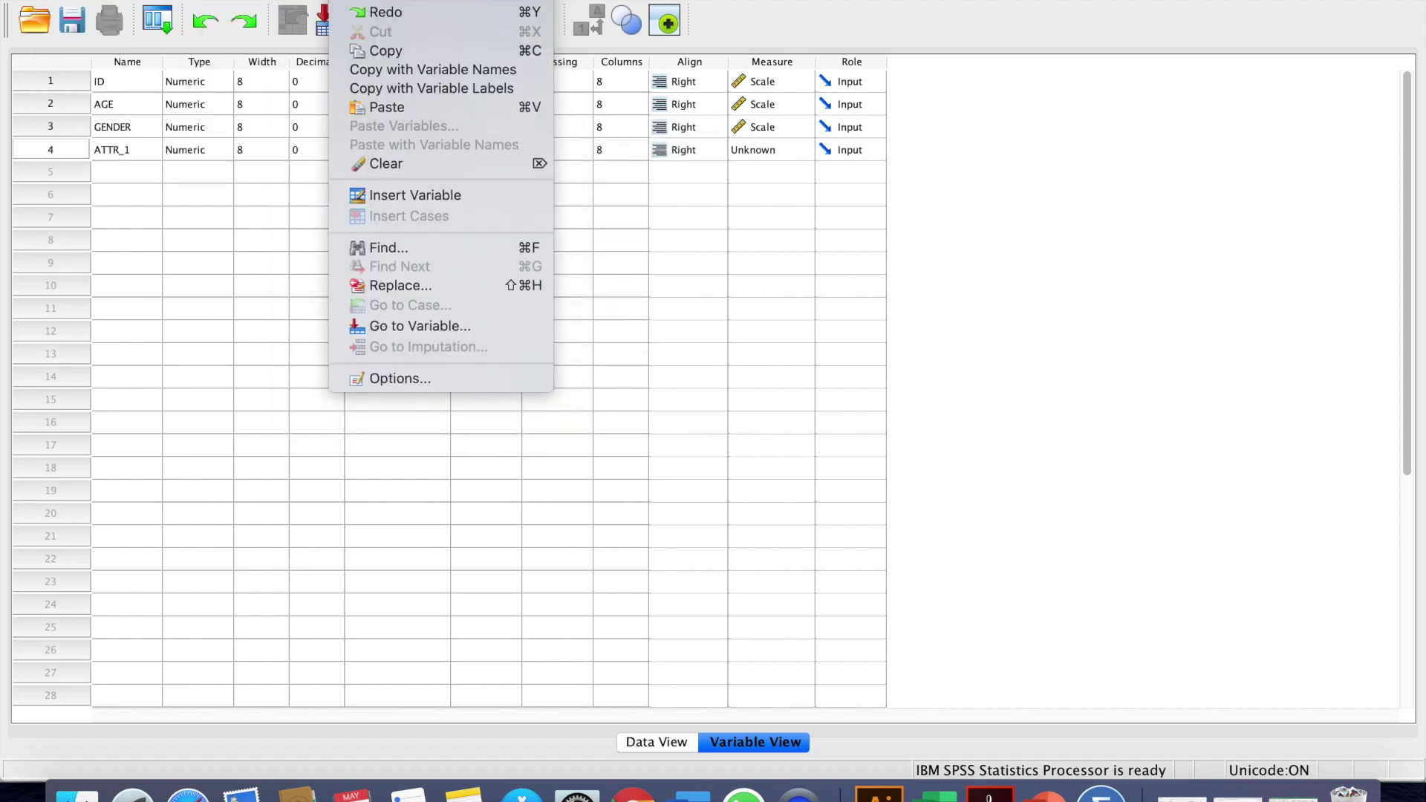
{"action": "left_click", "coordinate": [392, 105]}
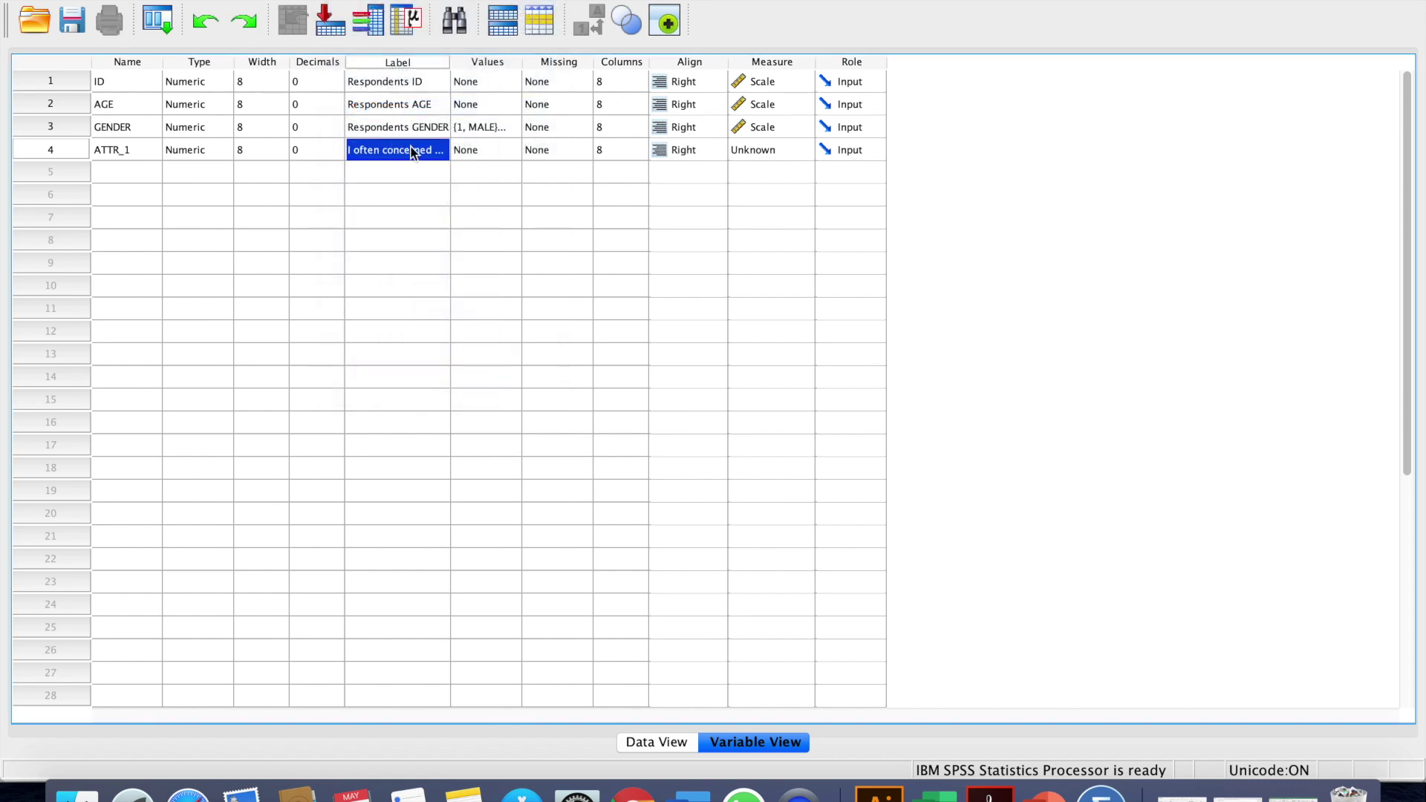
Open the value labels of ATTR_1 and add the label "Strongly Disagree" for value 1
{"action": "double_click", "coordinate": [500, 152]}
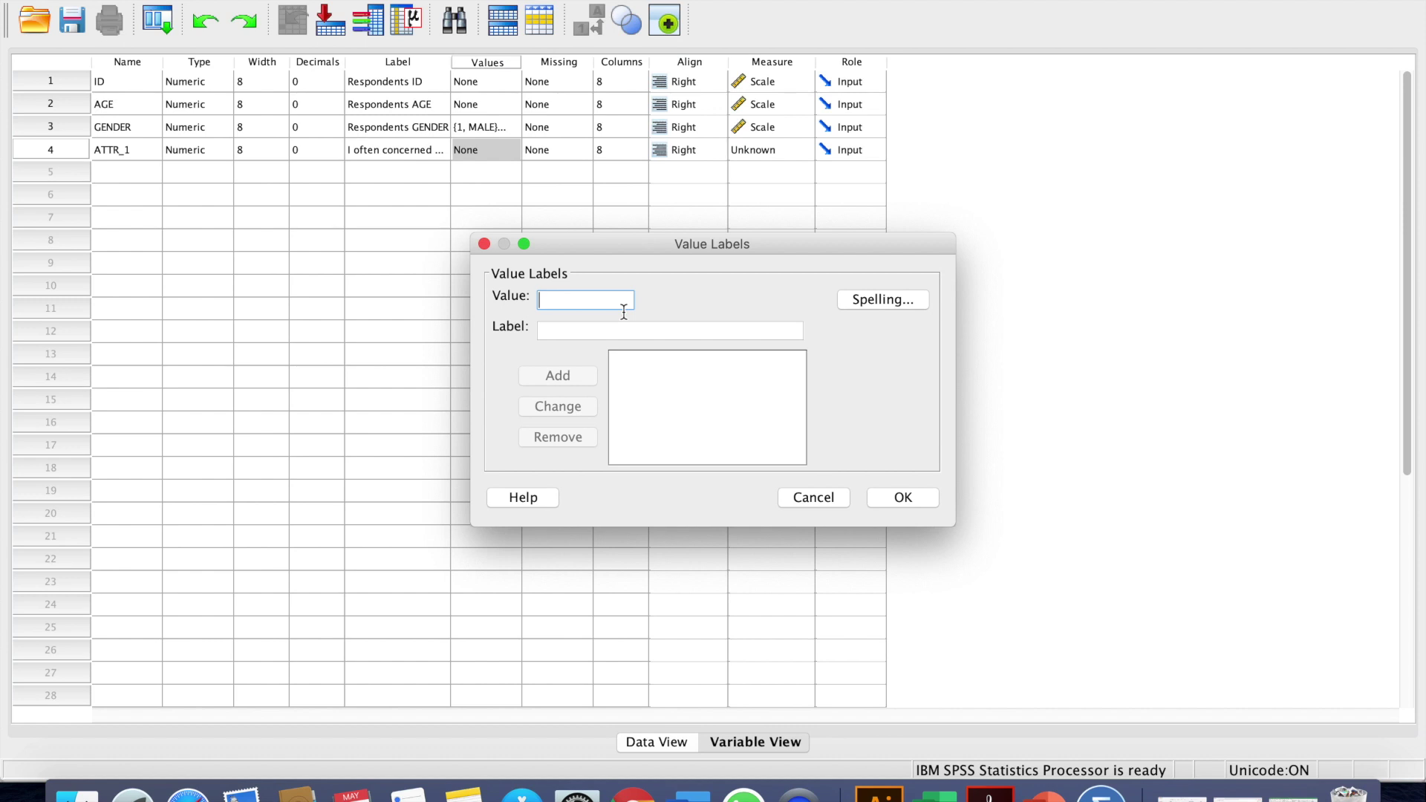
{"action": "type", "text": "1"}
{"action": "left_click", "coordinate": [594, 332]}
{"action": "type", "text": "S"}
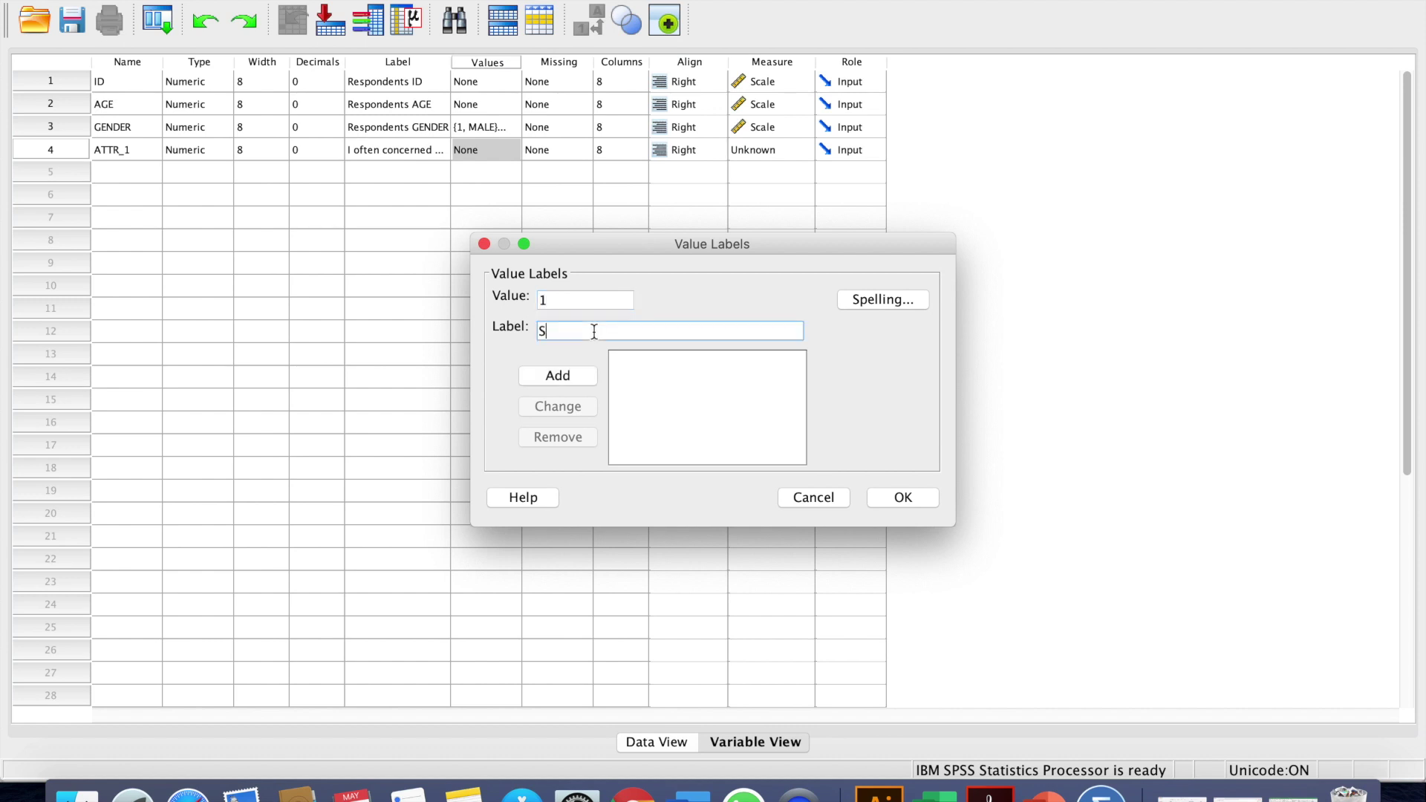
{"action": "type", "text": "trongly Disage"}
{"action": "key", "text": "BackSpace"}
{"action": "type", "text": "ree"}
{"action": "left_click", "coordinate": [575, 376]}
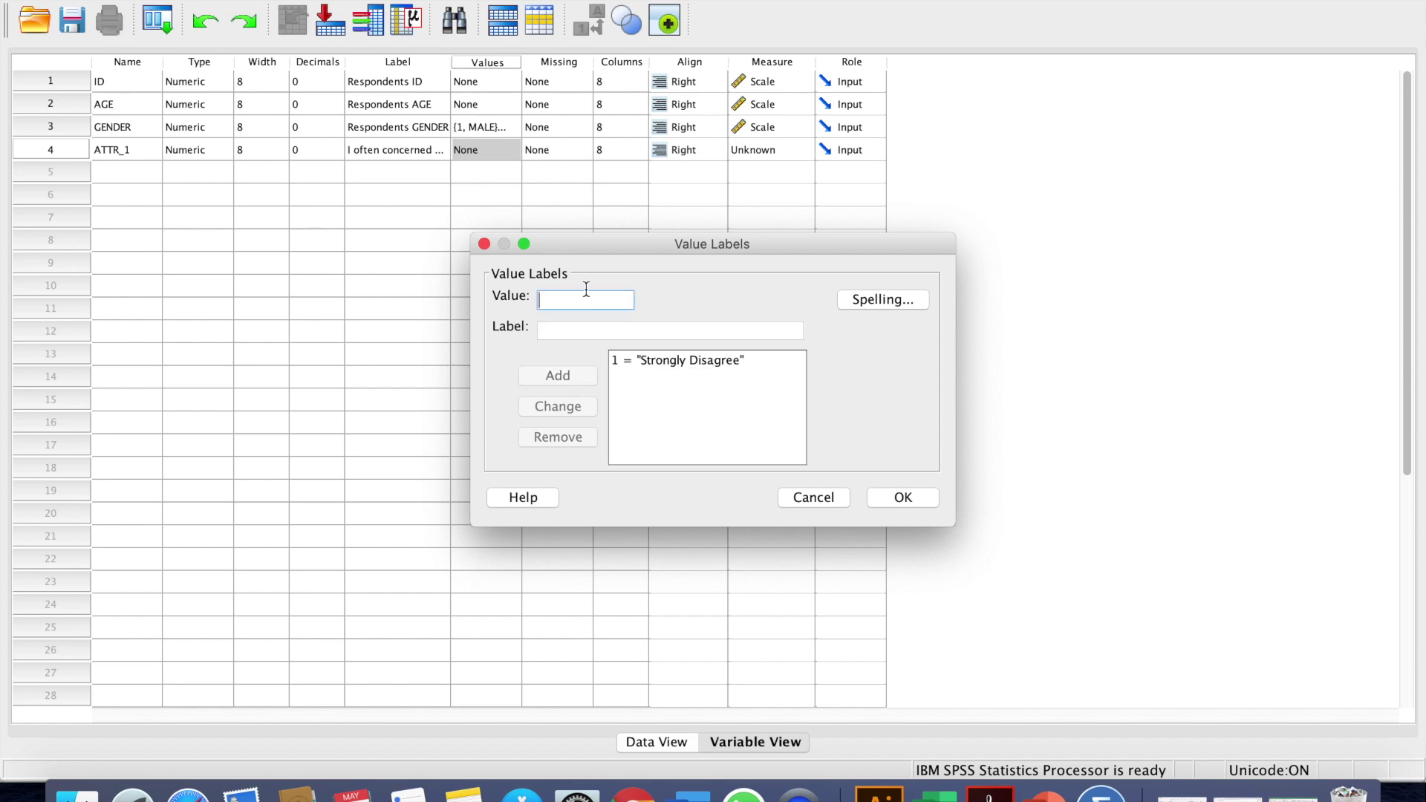
Add the ATTR_1 value labels 2 for "Disagree" and 3 for "Neutral"
{"action": "type", "text": "2"}
{"action": "left_click", "coordinate": [562, 327]}
{"action": "type", "text": "Disagree"}
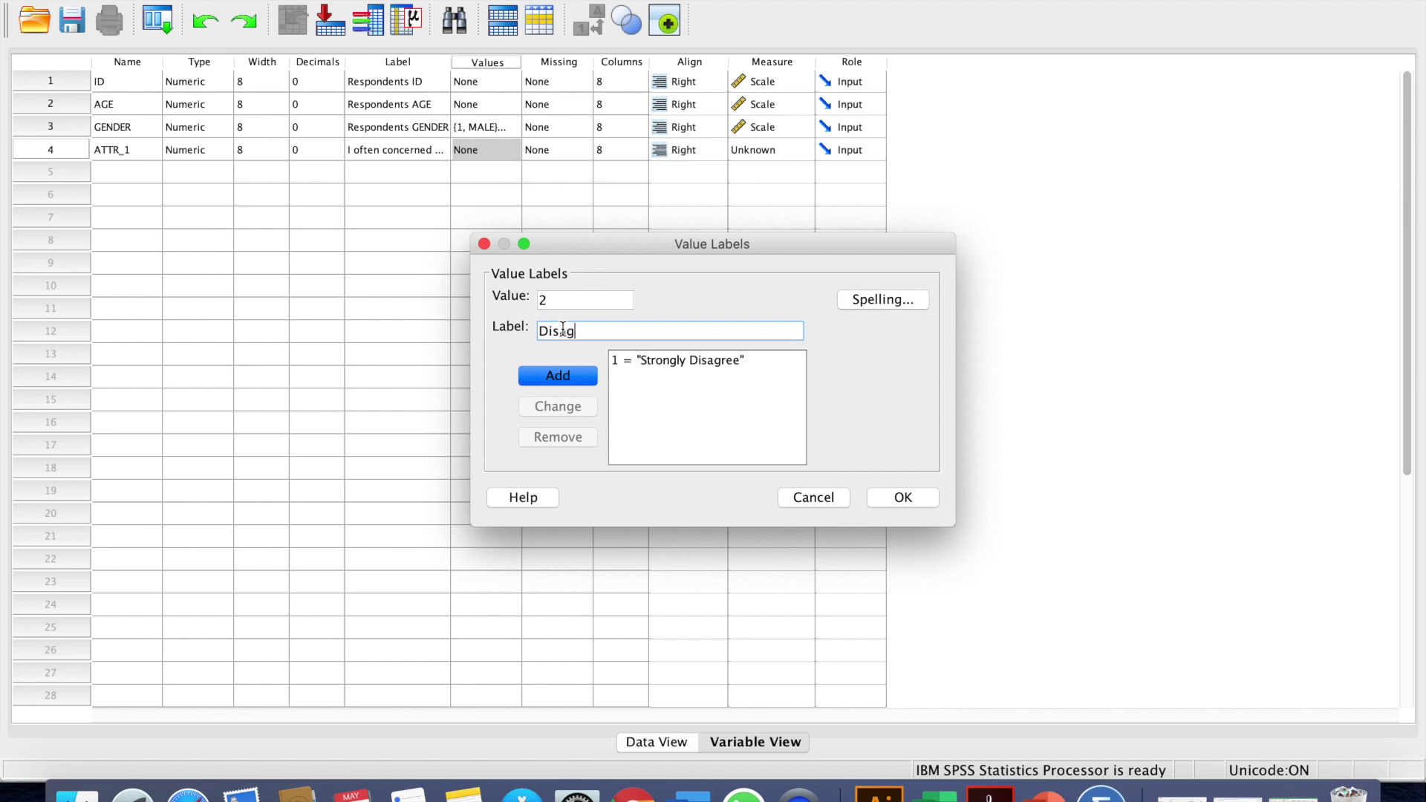
{"action": "left_click", "coordinate": [568, 374]}
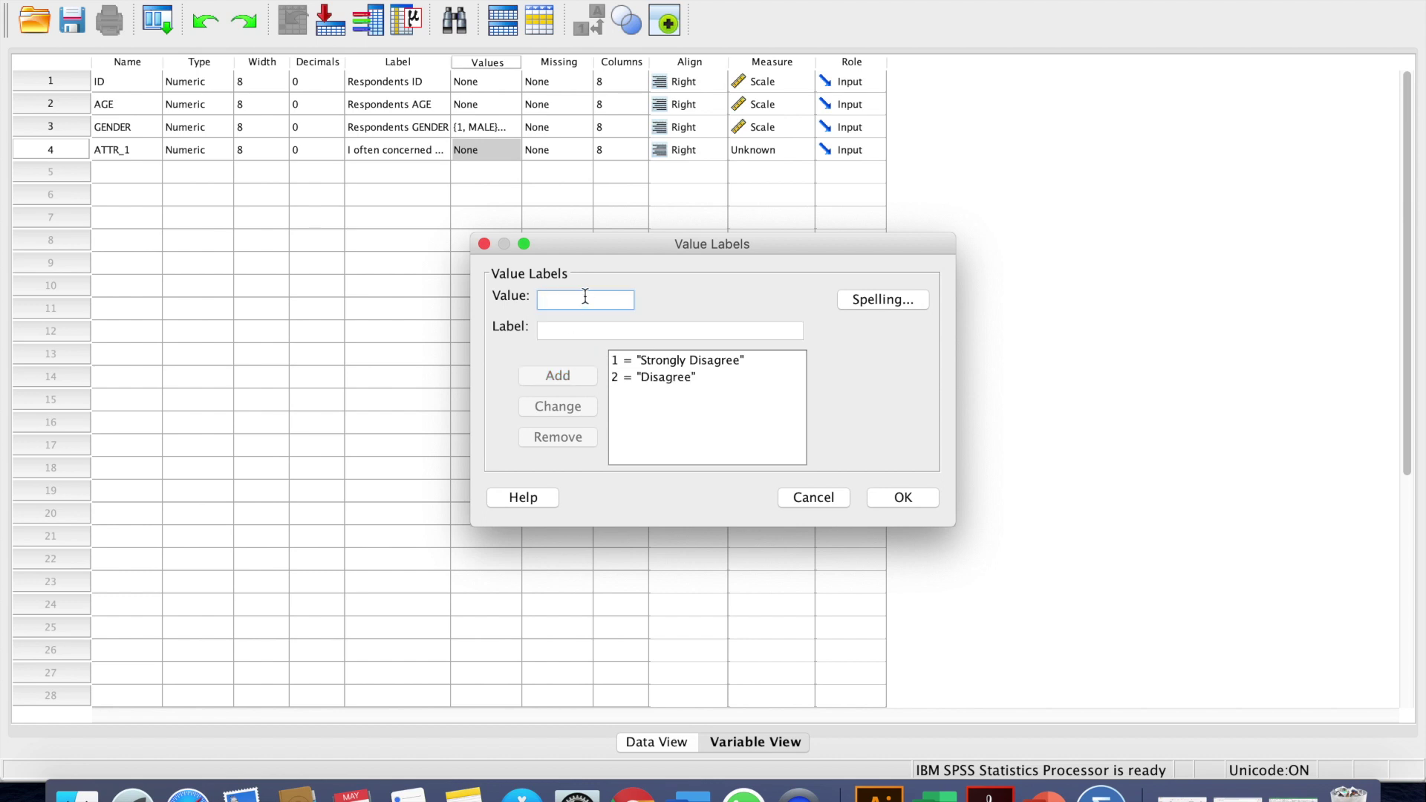
{"action": "type", "text": "3"}
{"action": "left_click", "coordinate": [565, 331]}
{"action": "type", "text": "Neutral"}
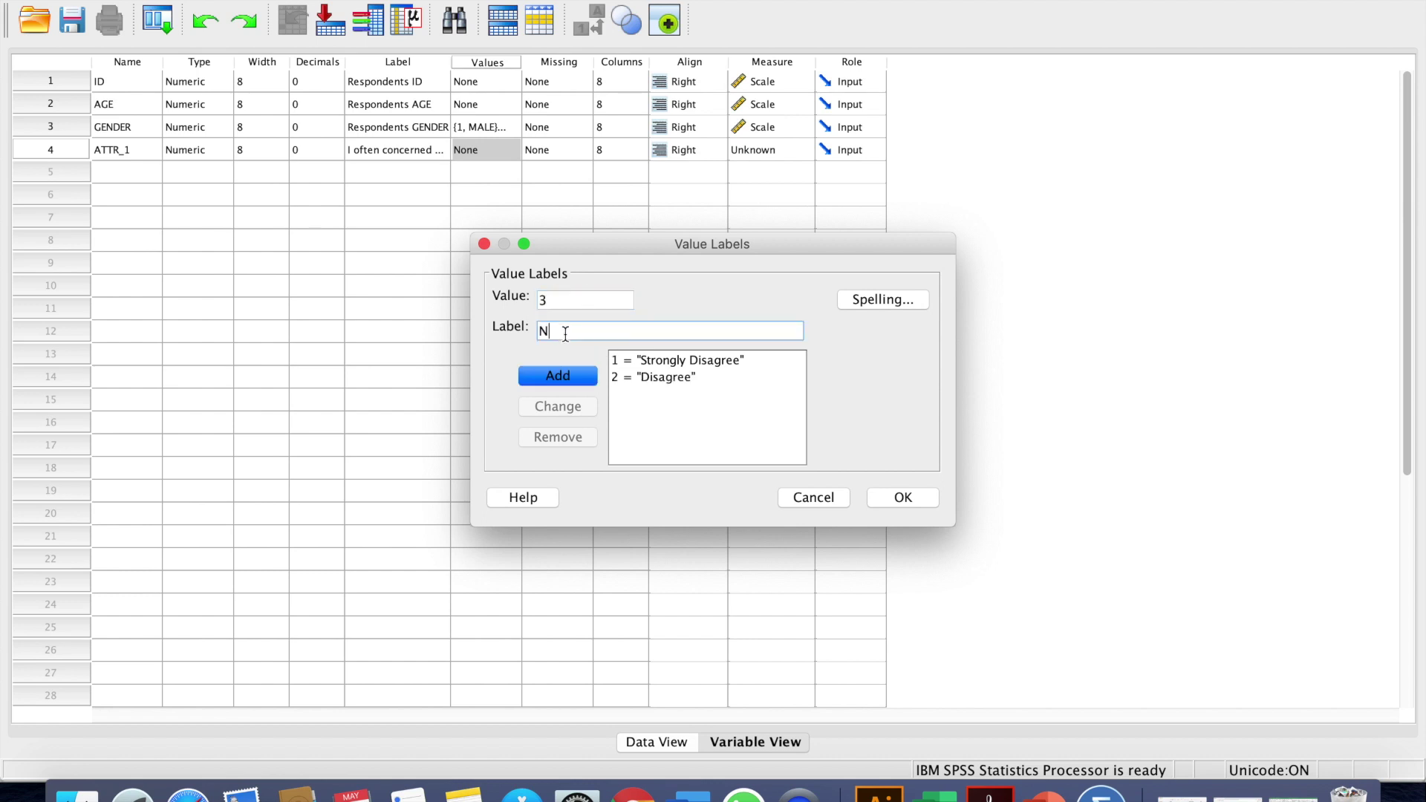
{"action": "left_click", "coordinate": [557, 375]}
Add the label "Agree" for value 4 of ATTR_1
{"action": "type", "text": "4"}
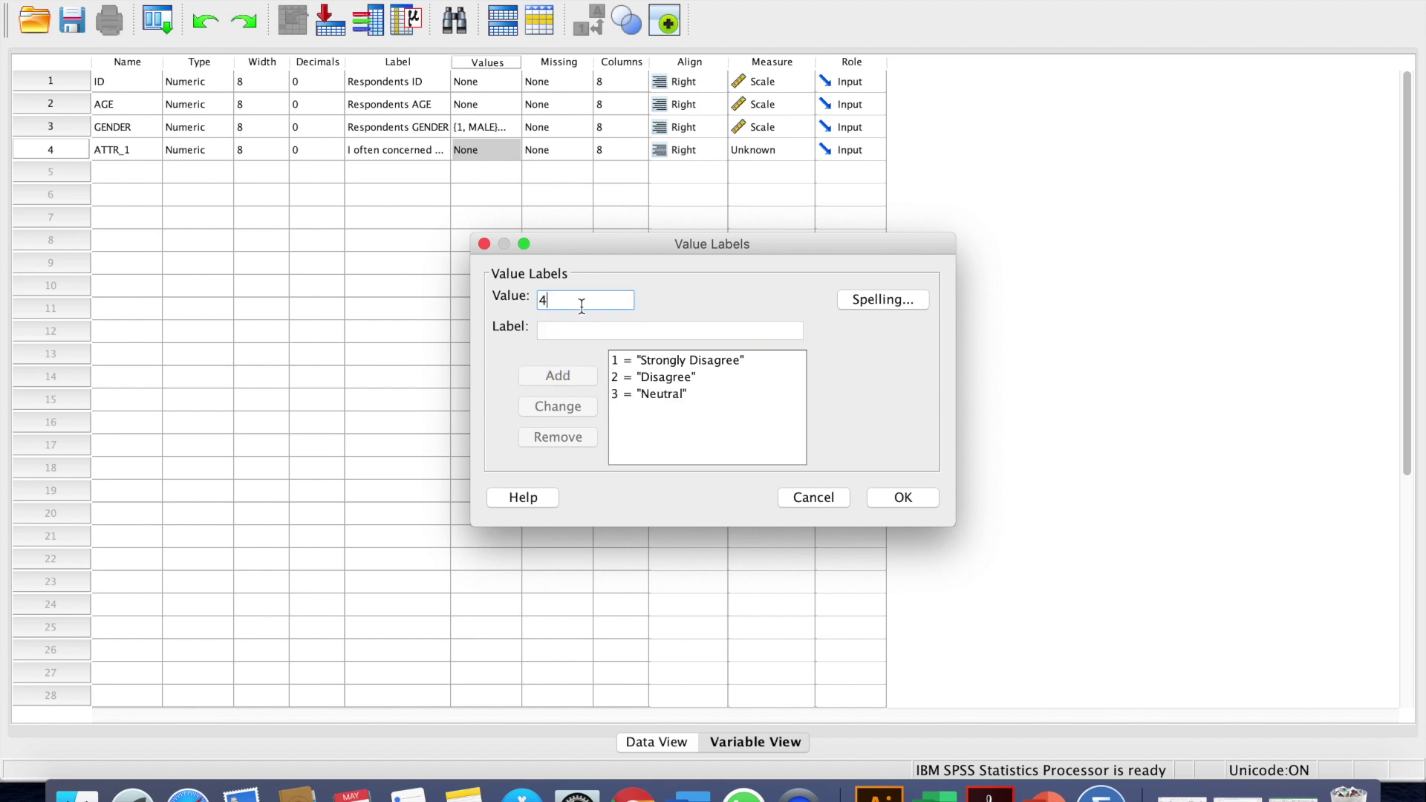
{"action": "type", "text": "Agree"}
{"action": "key", "text": "BackSpace"}
{"action": "key", "text": "BackSpace"}
{"action": "key", "text": "BackSpace"}
{"action": "key", "text": "BackSpace"}
{"action": "key", "text": "BackSpace"}
{"action": "key", "text": "BackSpace"}
{"action": "type", "text": "a"}
{"action": "key", "text": "BackSpace"}
{"action": "type", "text": "4"}
{"action": "key", "text": "BackSpace"}
{"action": "type", "text": "4"}
{"action": "left_click", "coordinate": [583, 331]}
{"action": "type", "text": "Ag"}
{"action": "key", "text": "BackSpace"}
{"action": "type", "text": "gree"}
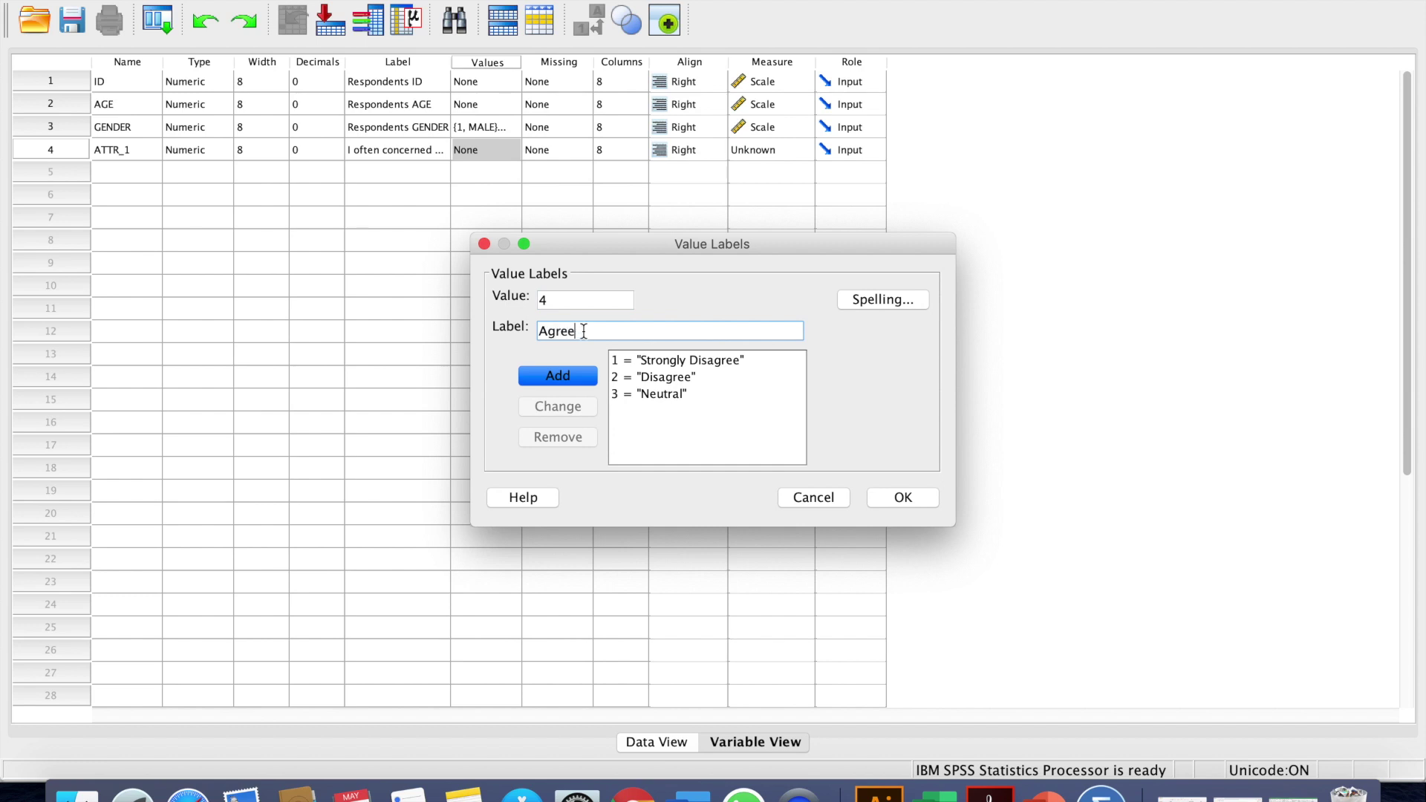
{"action": "left_click", "coordinate": [571, 378]}
Complete the ATTR_1 value labels with 5 for "Strongly Agree" and set the variable's measure to Scale
{"action": "left_click", "coordinate": [580, 305]}
{"action": "type", "text": "5"}
{"action": "left_click", "coordinate": [579, 332]}
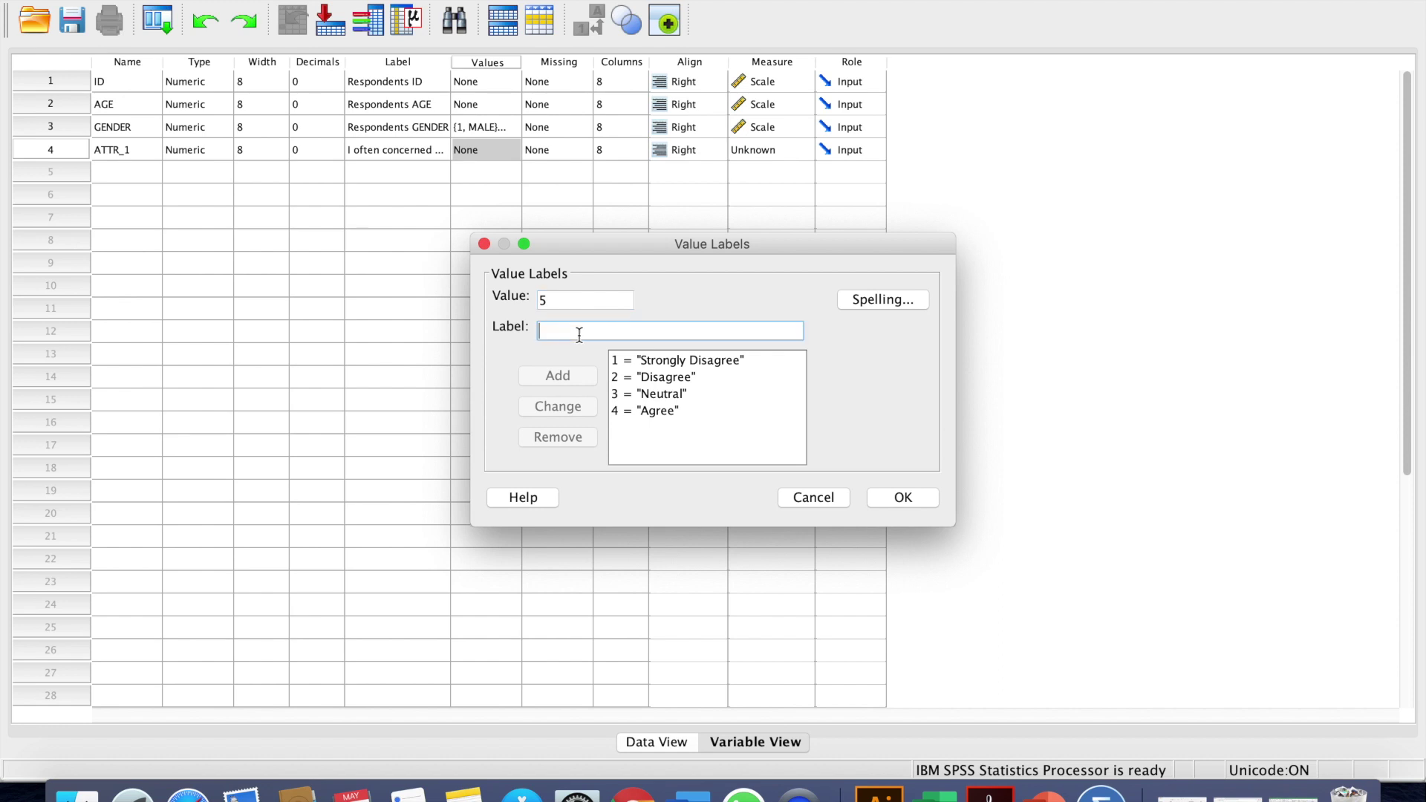
{"action": "type", "text": "Strongl"}
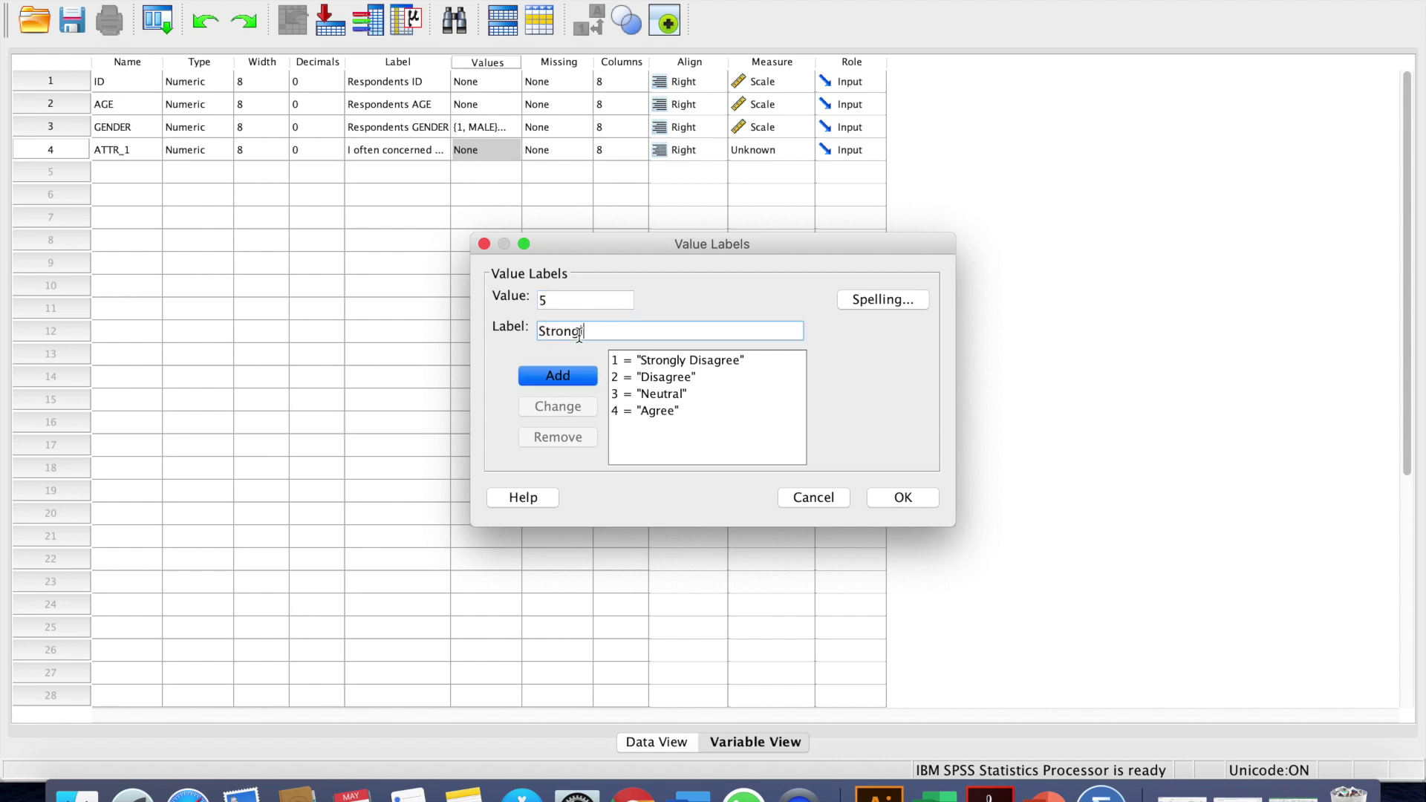
{"action": "type", "text": "y Agree"}
{"action": "left_click", "coordinate": [564, 372]}
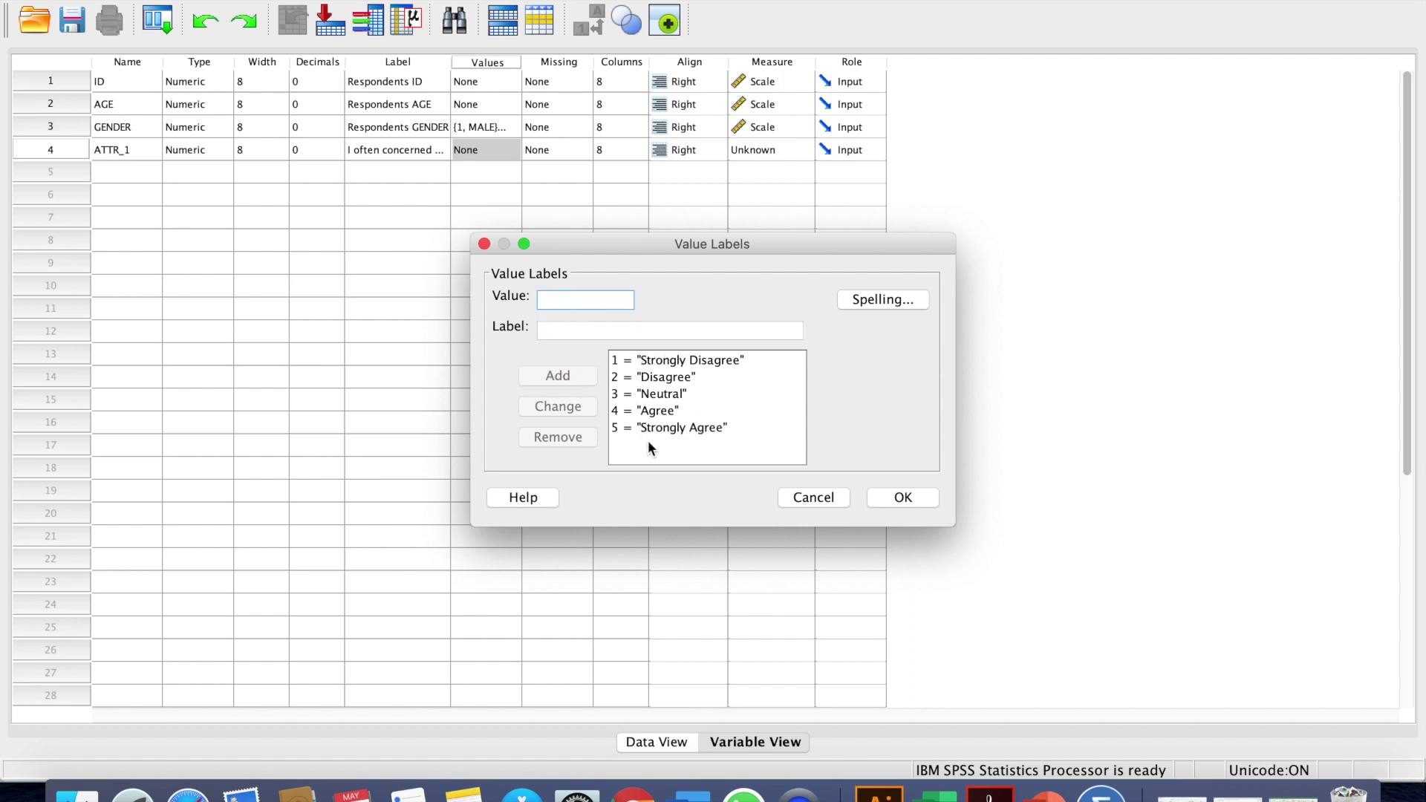
{"action": "left_click", "coordinate": [894, 497]}
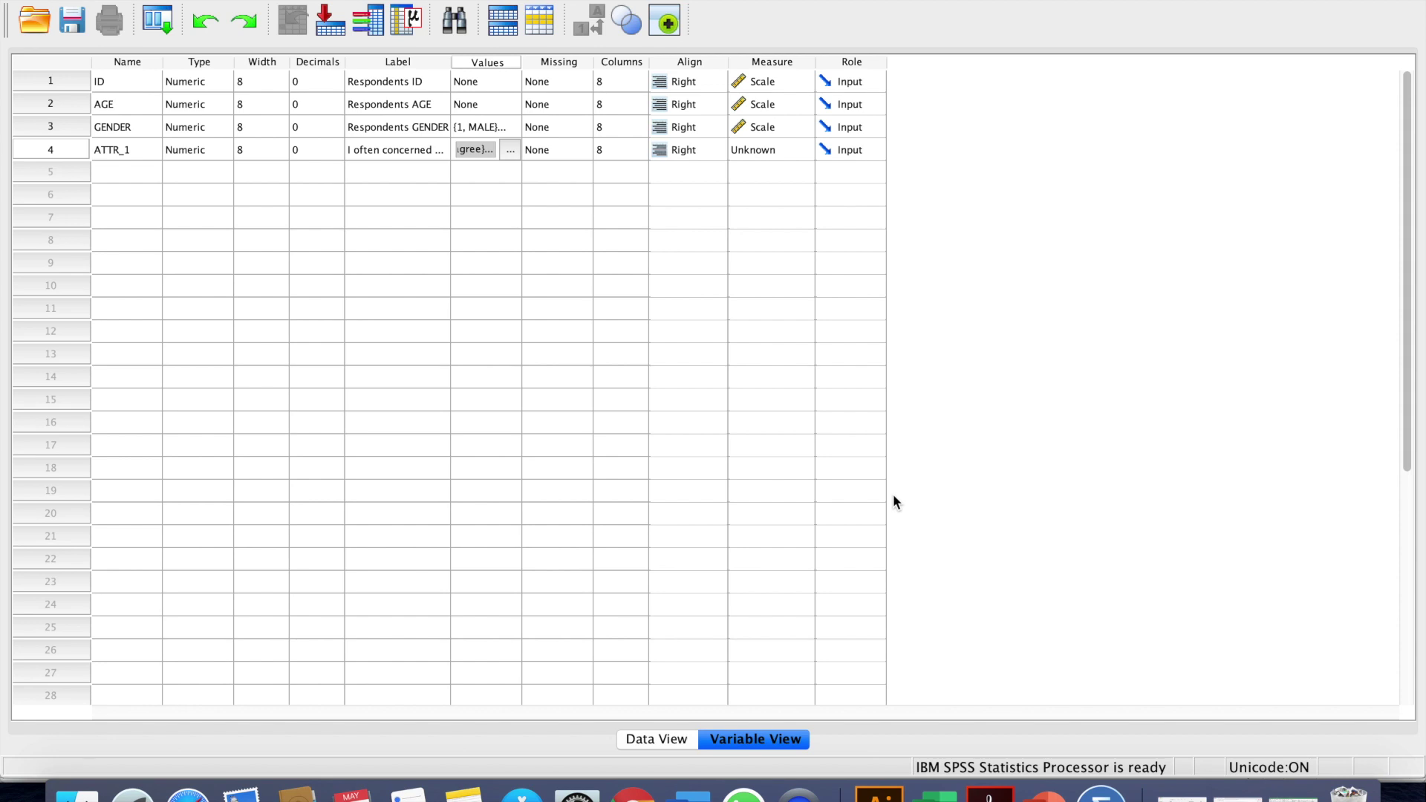
{"action": "left_click", "coordinate": [802, 150]}
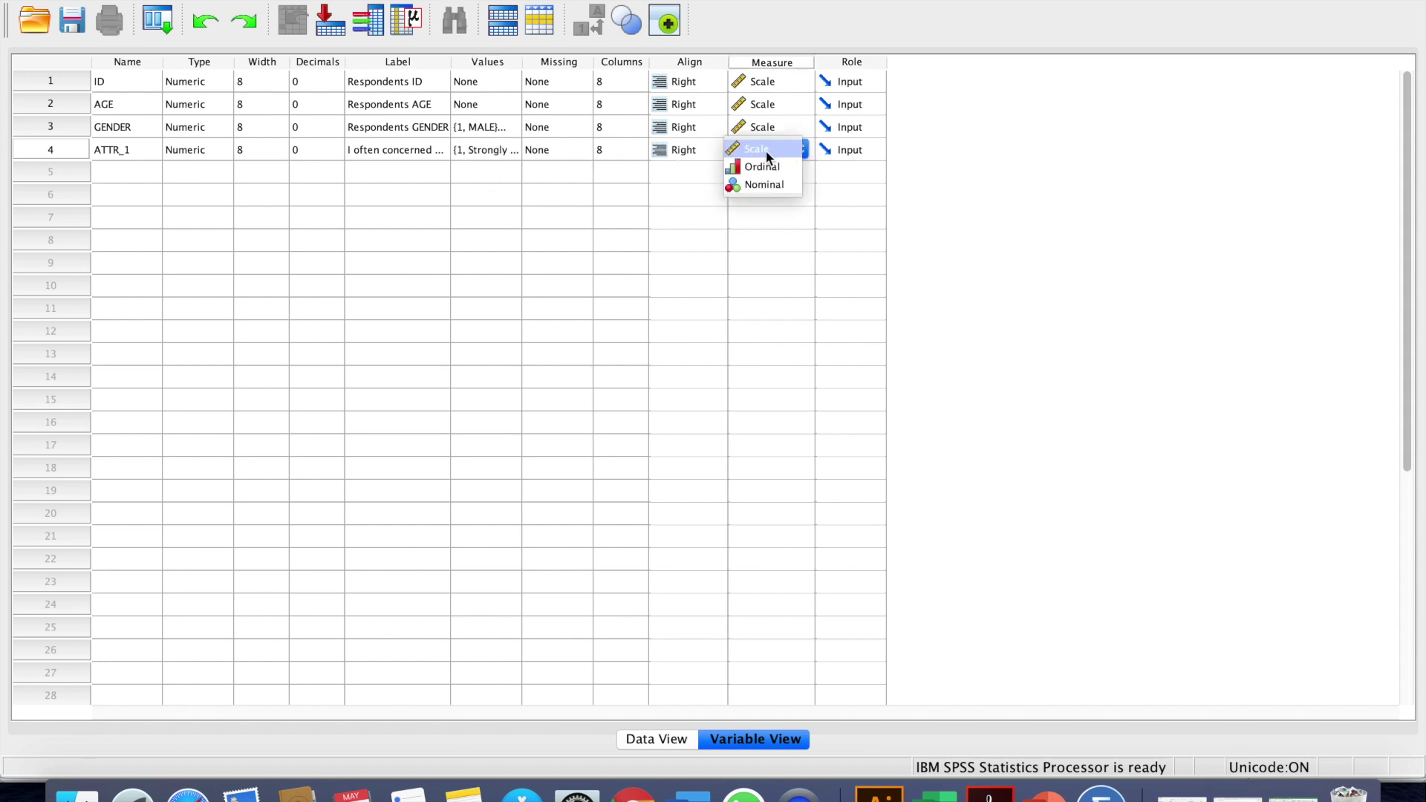
{"action": "left_click", "coordinate": [768, 151]}
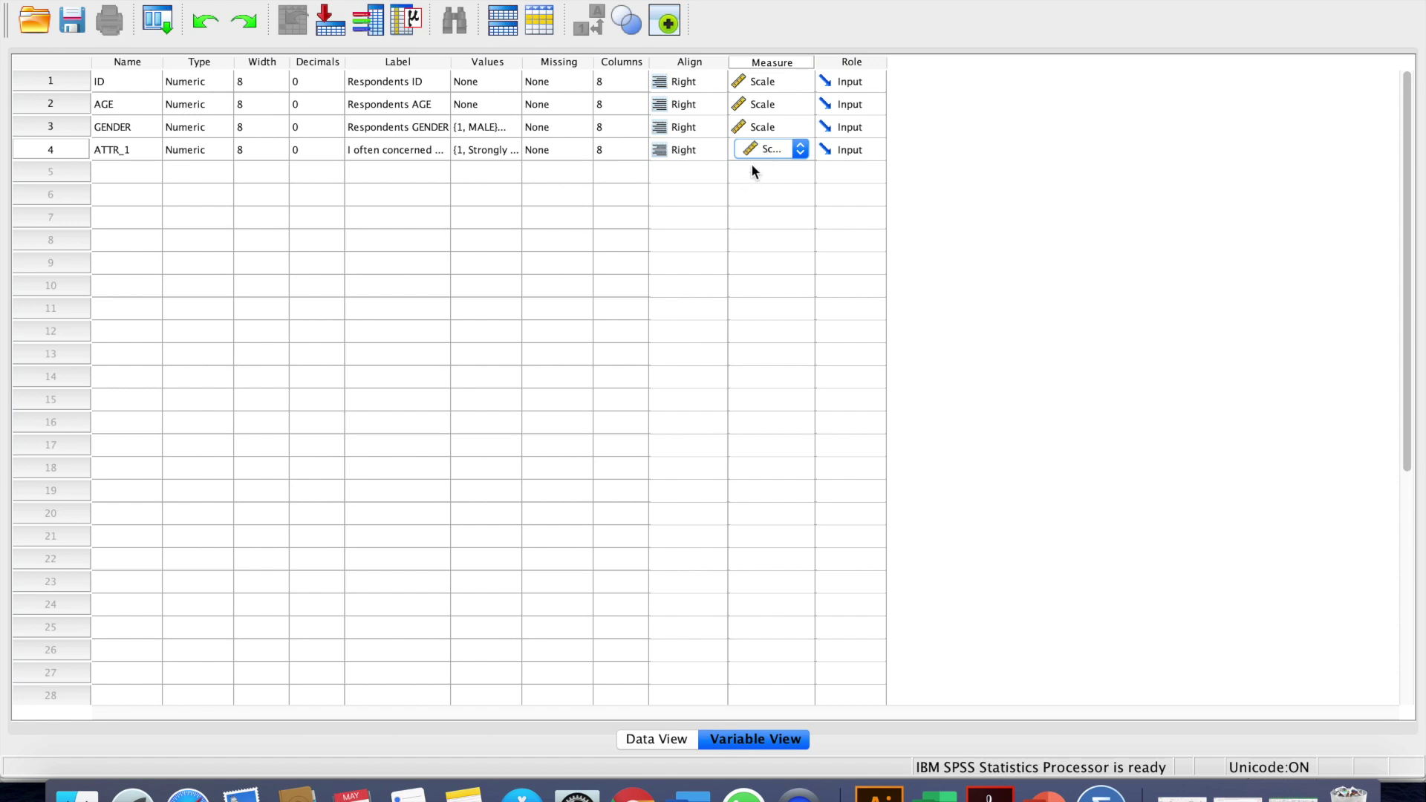
Copy the whole ATTR_1 variable definition and paste it into row 5 as a new variable
{"action": "right_click", "coordinate": [46, 152]}
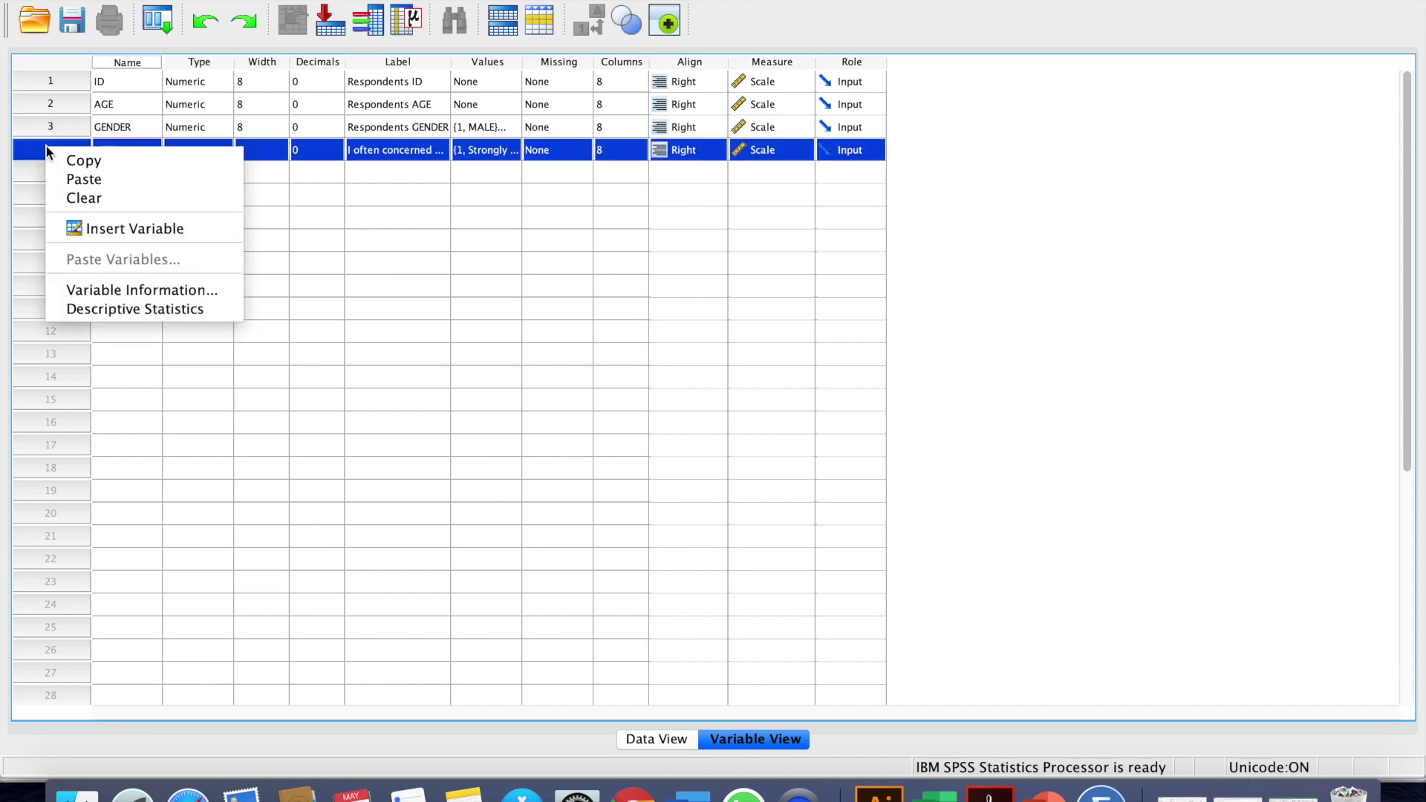
{"action": "left_click", "coordinate": [82, 161]}
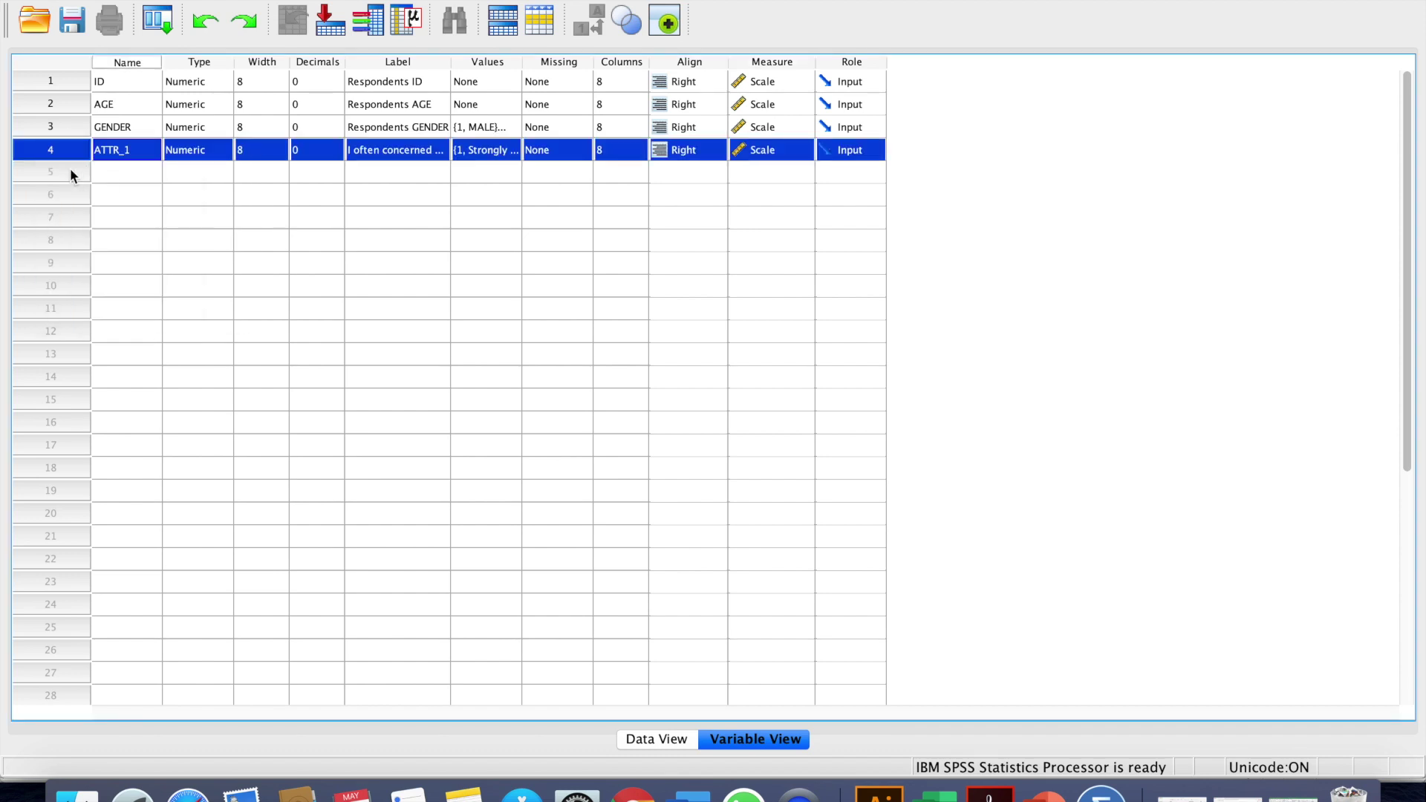
{"action": "left_click", "coordinate": [71, 172]}
{"action": "right_click", "coordinate": [70, 172]}
{"action": "left_click", "coordinate": [115, 200]}
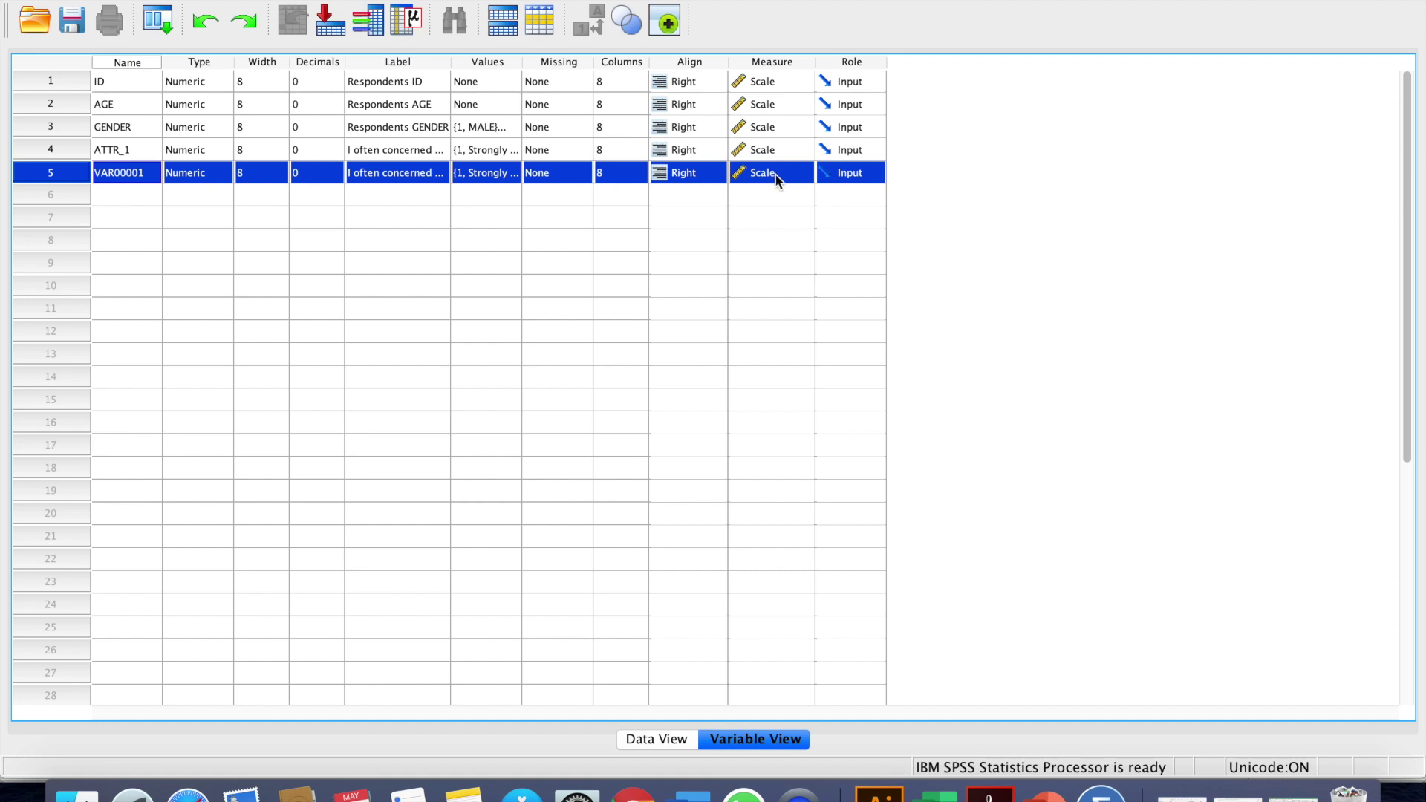
Check the value labels carried over to the copied variable in row 5
{"action": "left_click", "coordinate": [502, 178]}
{"action": "left_click", "coordinate": [509, 173]}
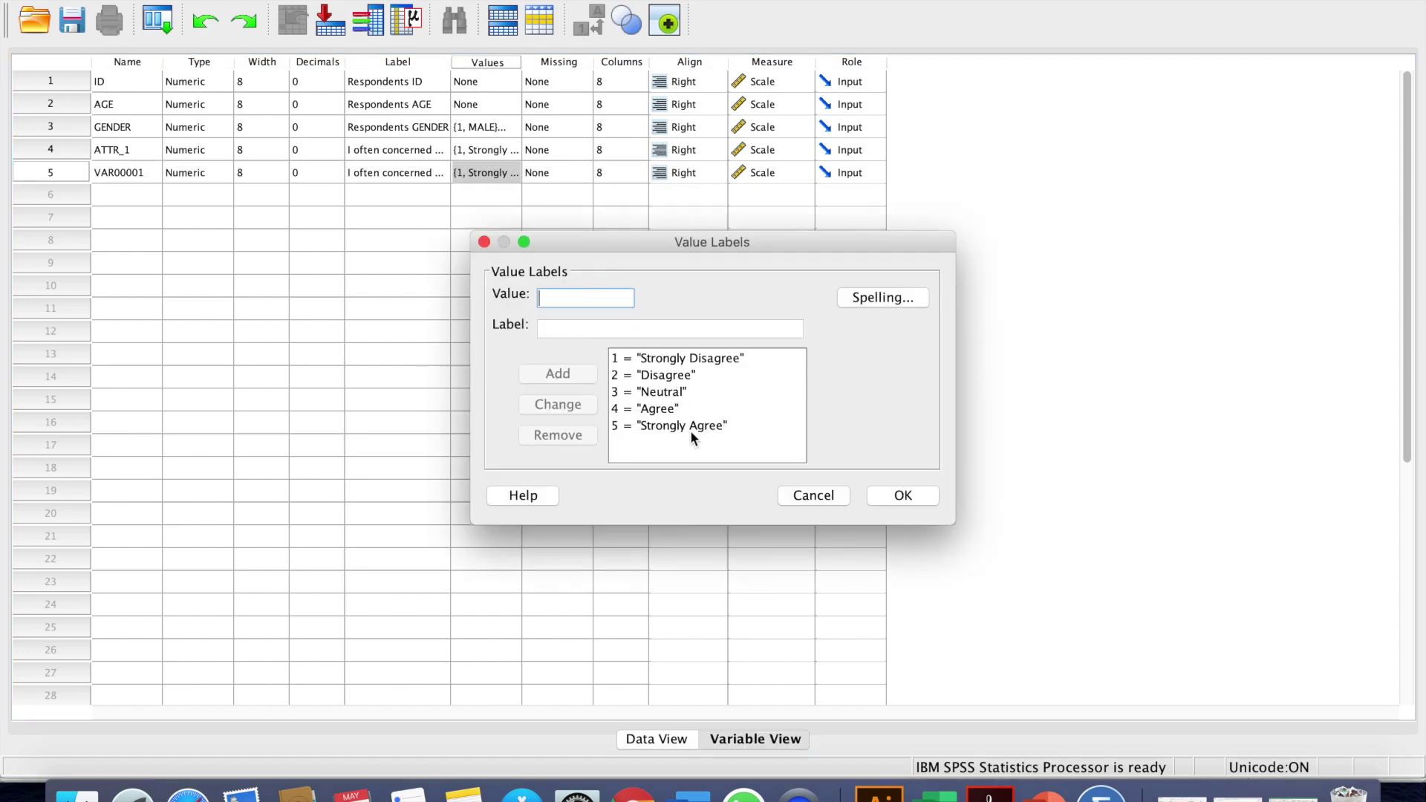
{"action": "left_click", "coordinate": [882, 496]}
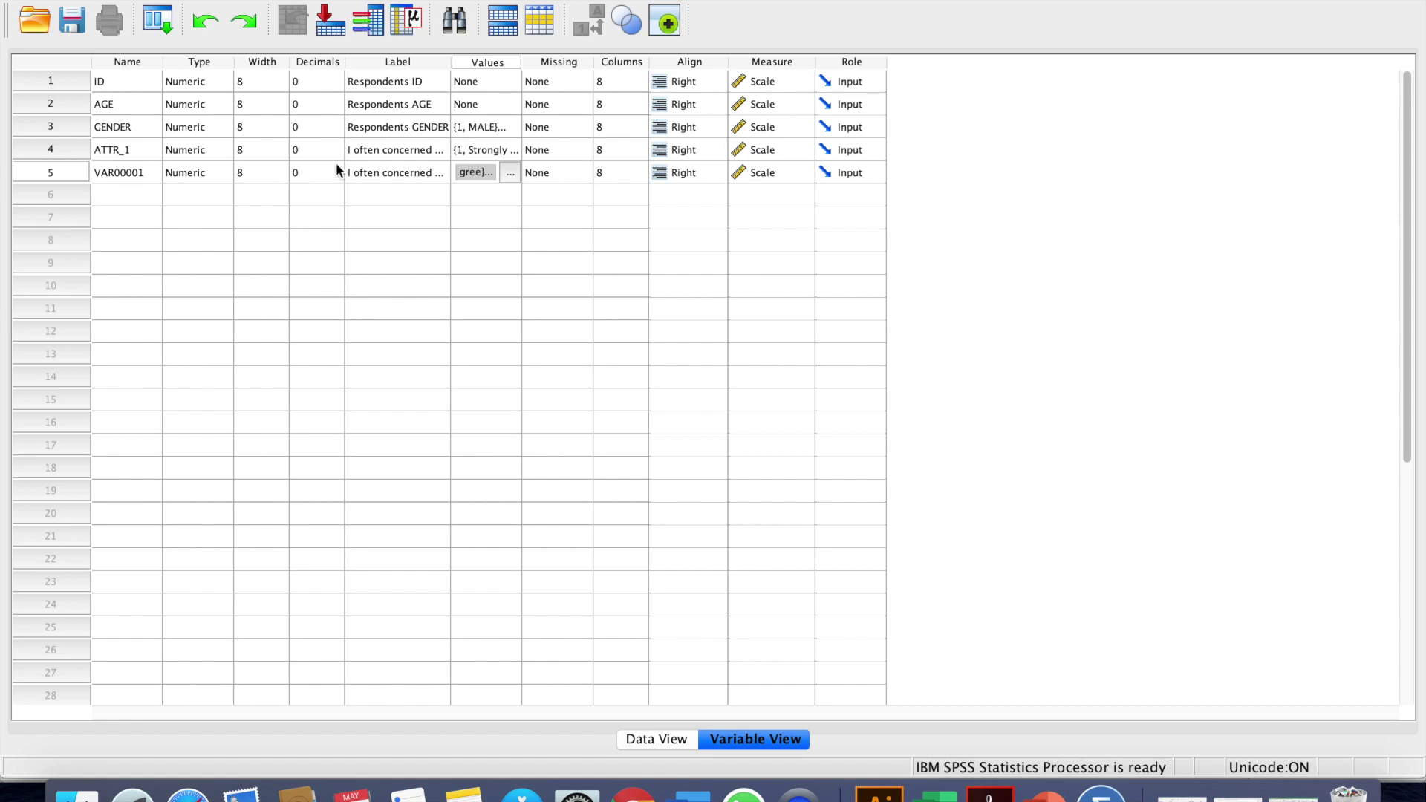
Rename the copied variable in row 5 to ATTR_2
{"action": "left_click", "coordinate": [146, 171]}
{"action": "key", "text": "BackSpace"}
{"action": "key", "text": "BackSpace"}
{"action": "key", "text": "BackSpace"}
{"action": "key", "text": "BackSpace"}
{"action": "key", "text": "BackSpace"}
{"action": "key", "text": "BackSpace"}
{"action": "key", "text": "BackSpace"}
{"action": "key", "text": "BackSpace"}
{"action": "type", "text": "ATTR"}
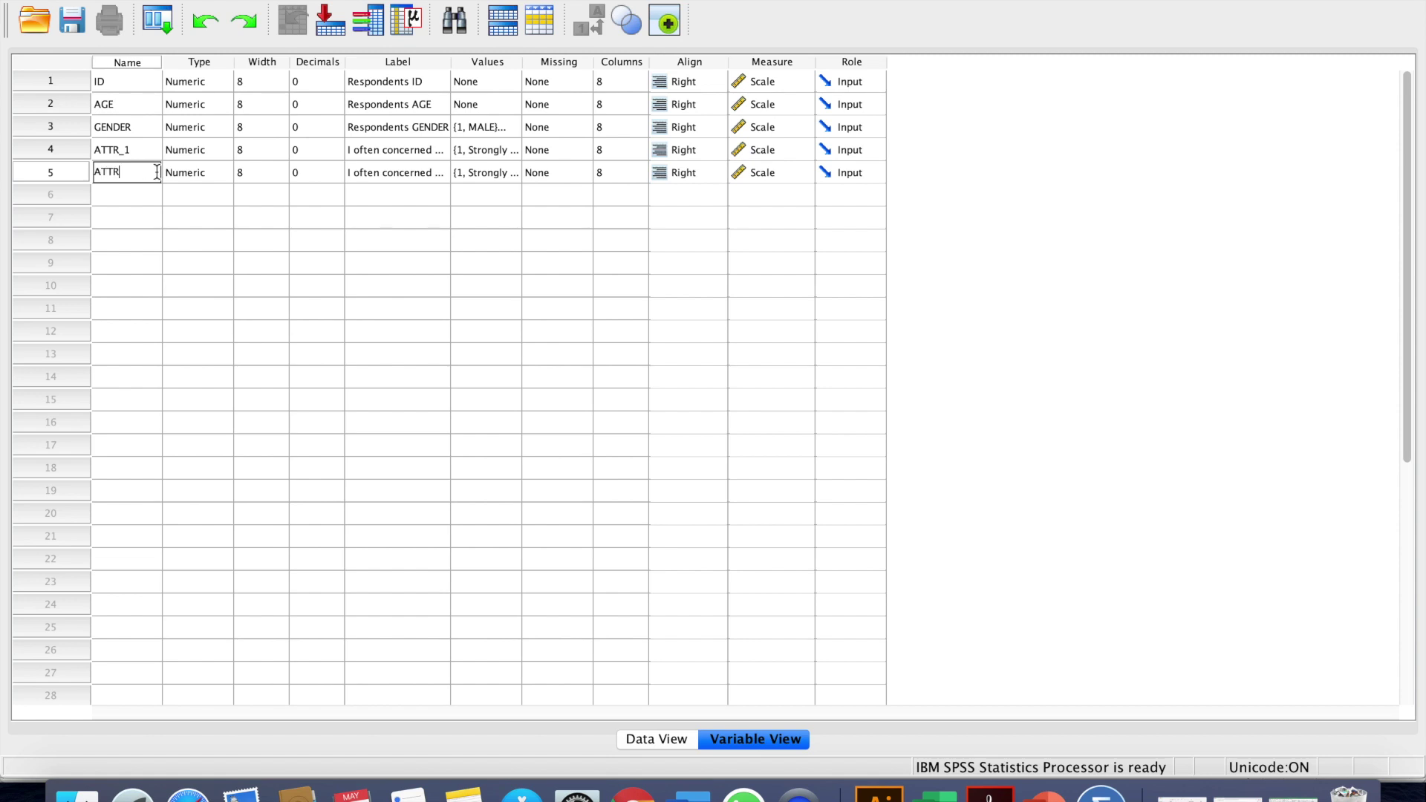
{"action": "type", "text": "_2"}
Delete the copied question text from the label of ATTR_2
{"action": "left_click", "coordinate": [398, 172]}
{"action": "left_click", "coordinate": [416, 170]}
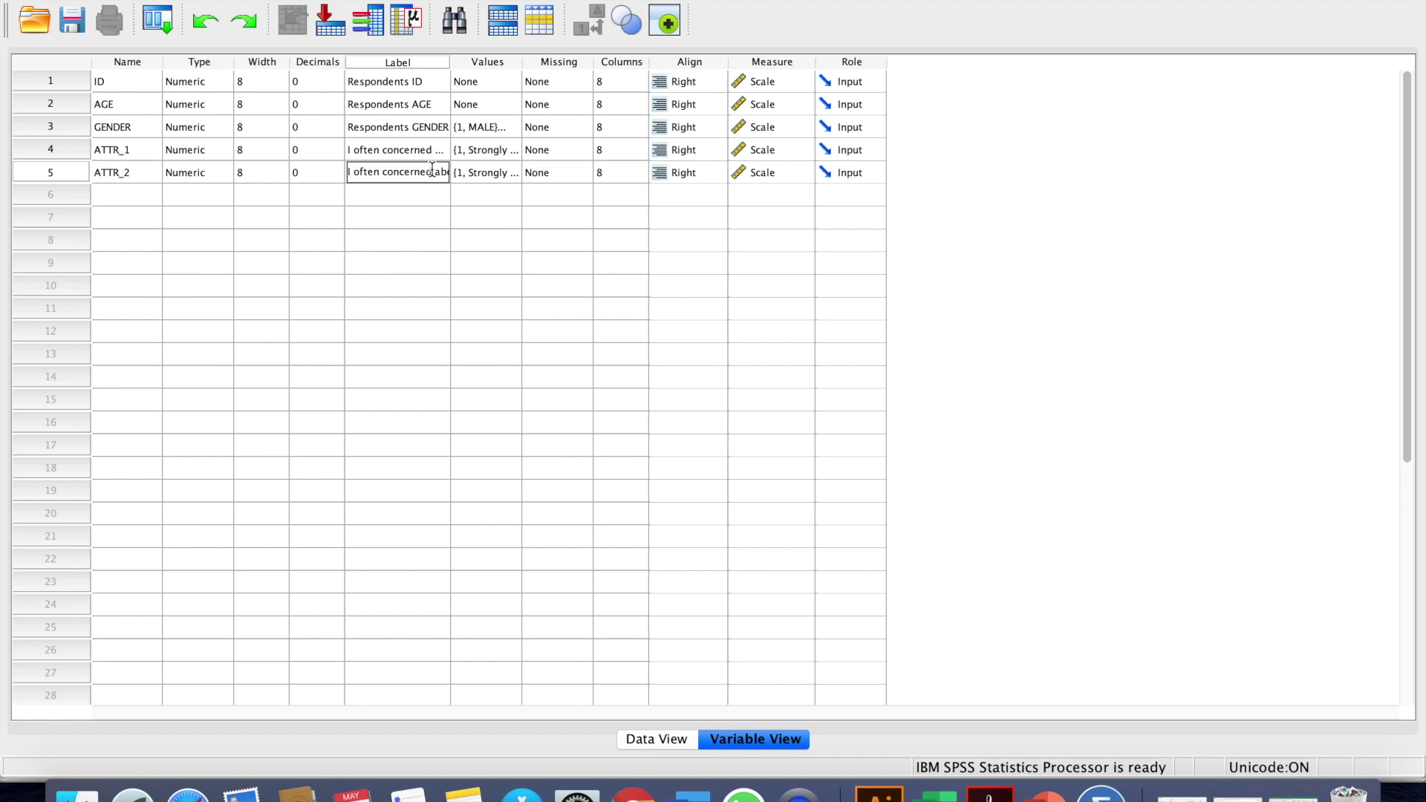
{"action": "left_click_drag", "start_coordinate": [350, 172], "coordinate": [319, 175]}
{"action": "key", "text": "BackSpace"}
{"action": "key", "text": "BackSpace"}
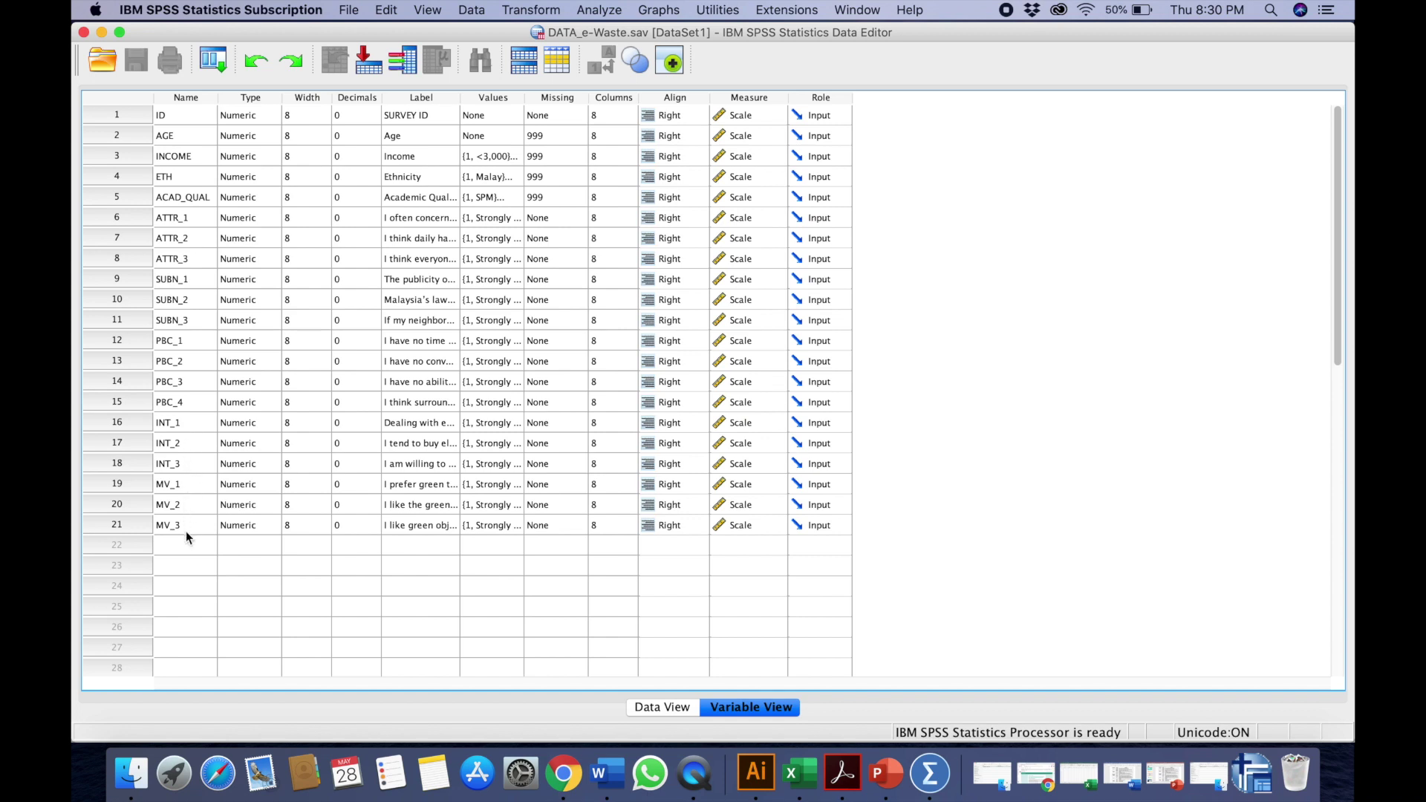
In the data sheet of DATA_e-Waste.sav, enter ID 1, AGE 23 and INCOME 1000 for the first case
{"action": "left_click", "coordinate": [645, 709]}
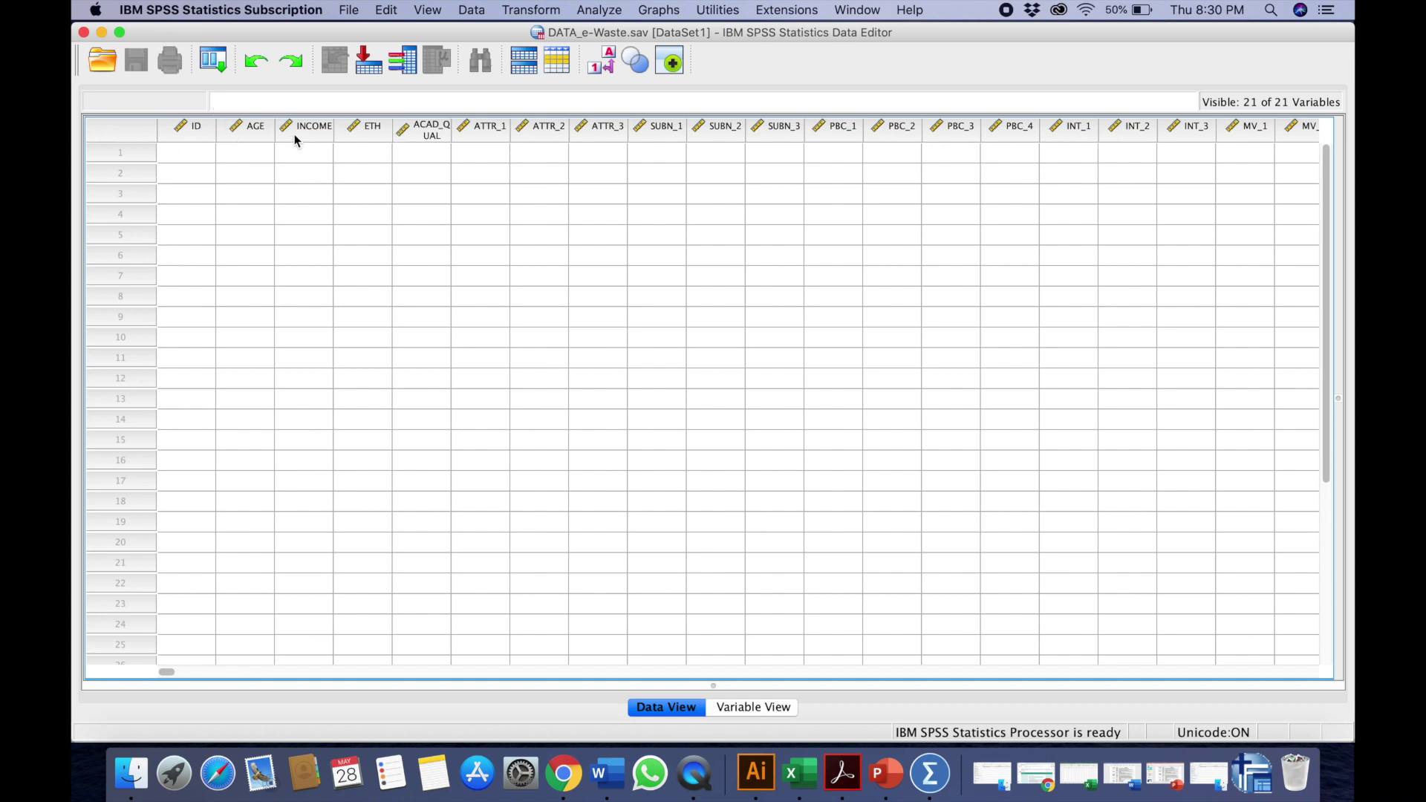
{"action": "left_click", "coordinate": [187, 156]}
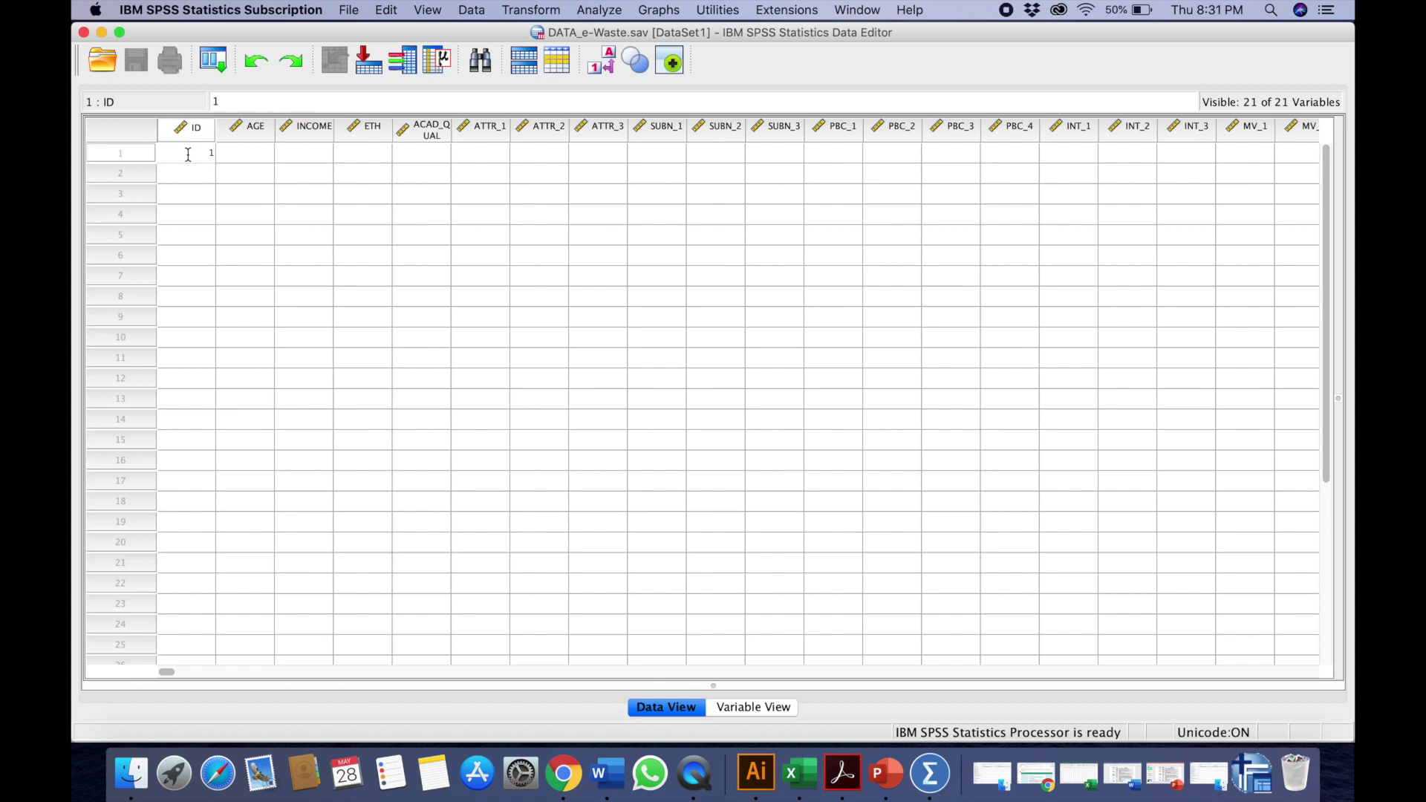
{"action": "left_click", "coordinate": [241, 159]}
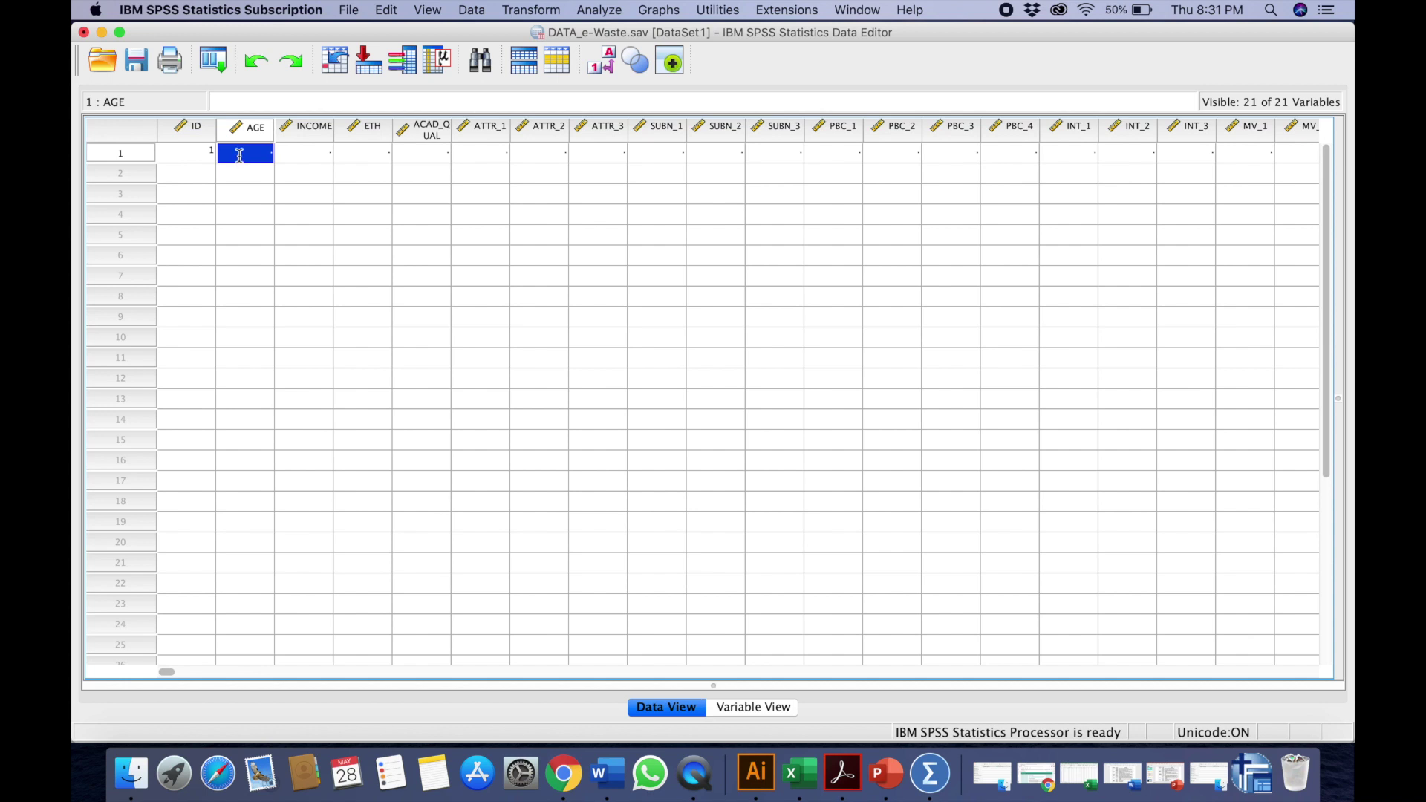
{"action": "type", "text": "23"}
{"action": "left_click", "coordinate": [304, 156]}
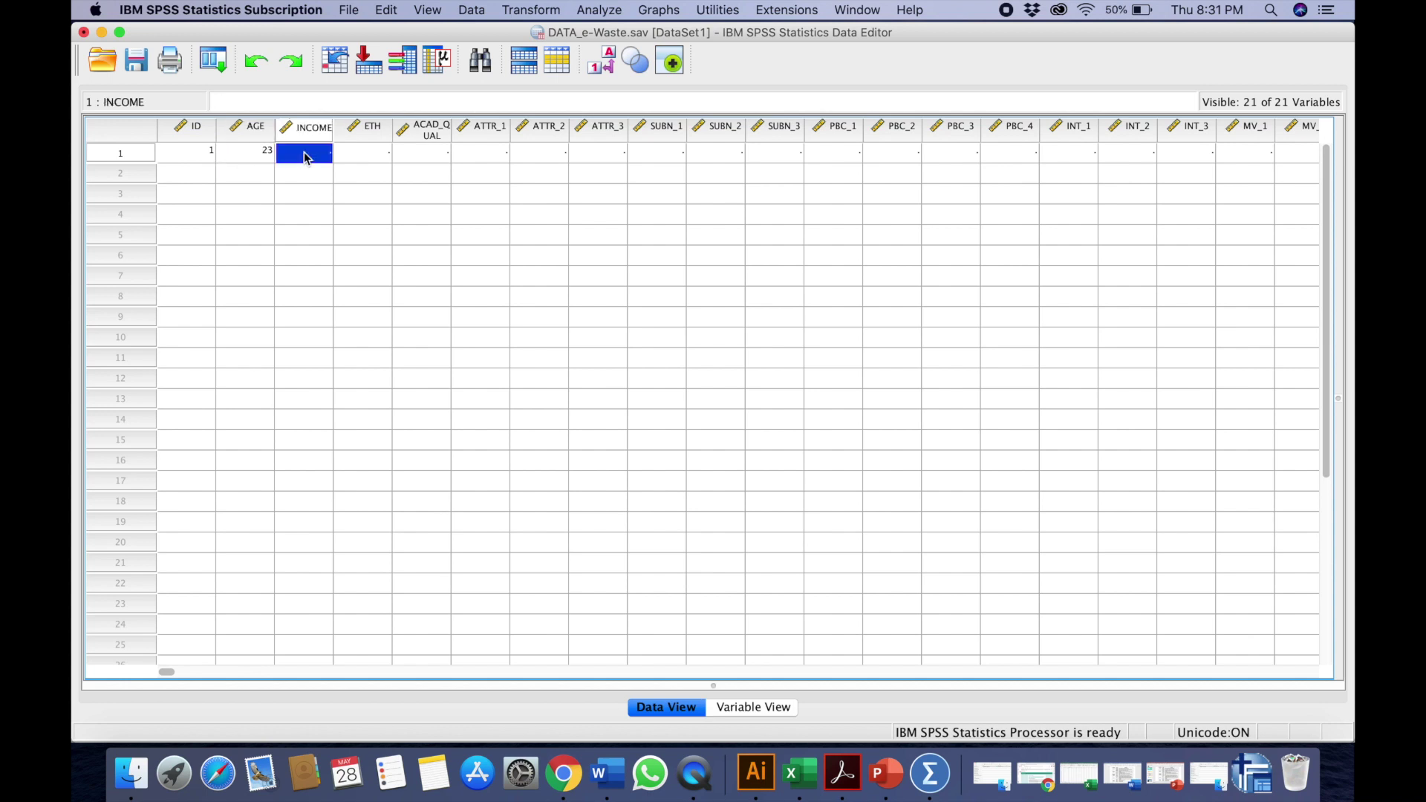
{"action": "type", "text": "1000"}
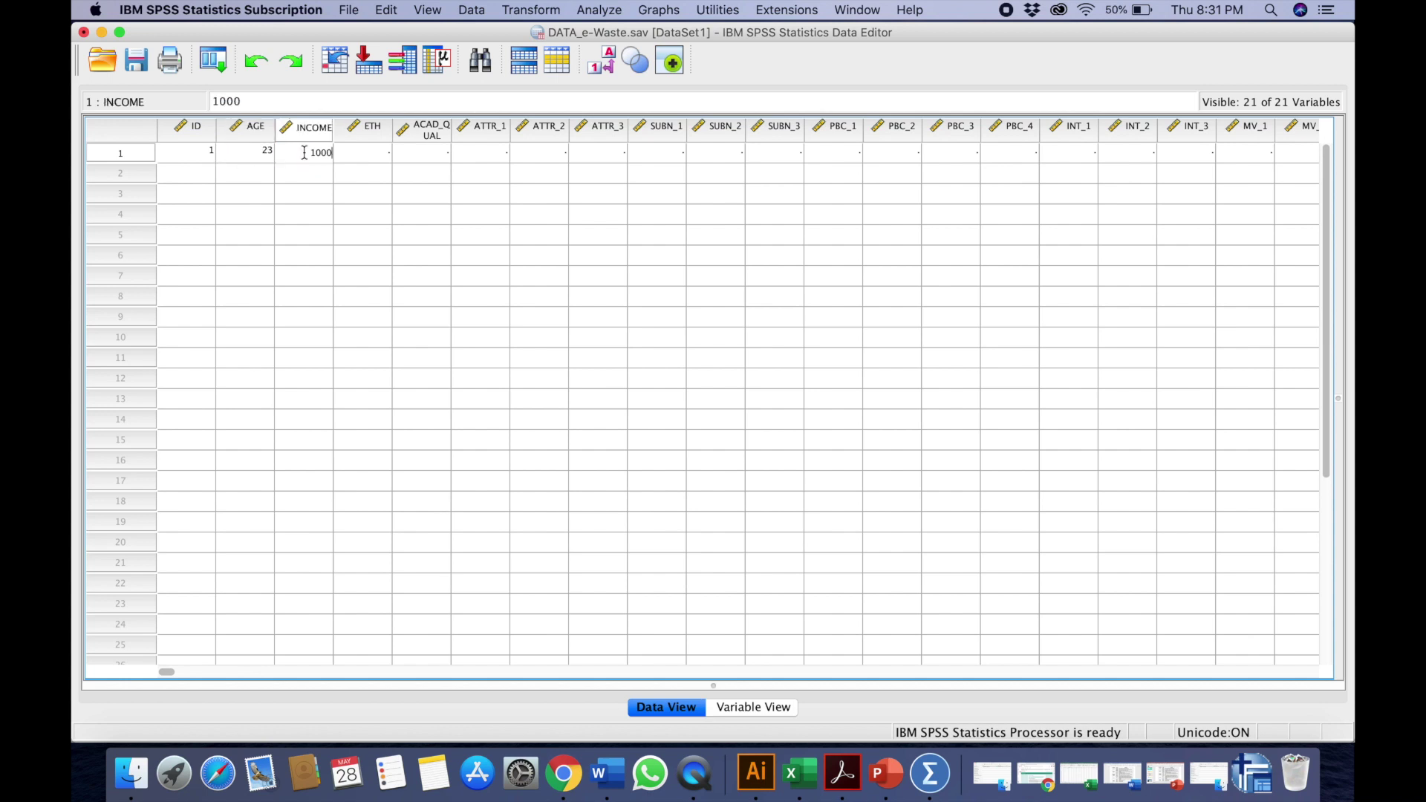
{"action": "left_click", "coordinate": [377, 155]}
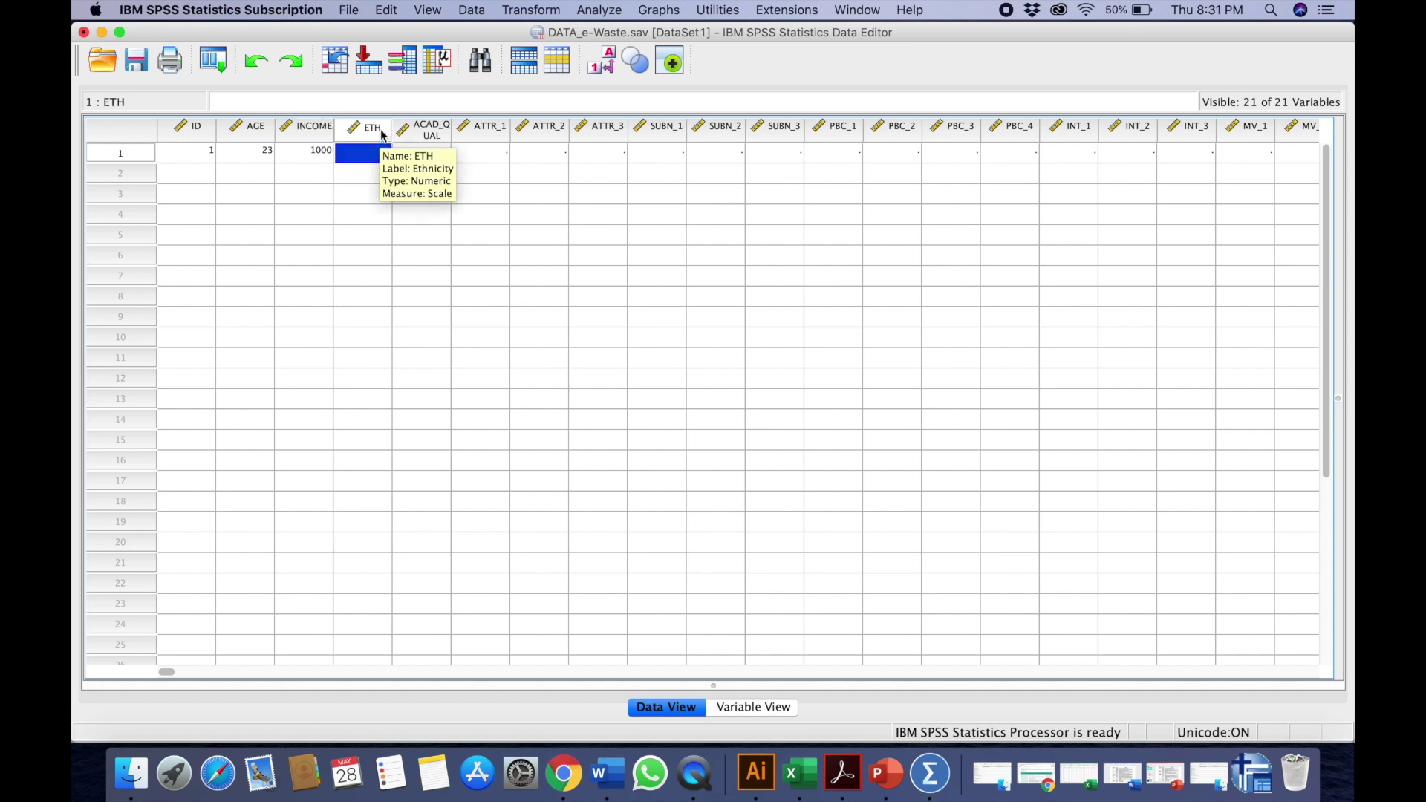
Enter ETH 1, ACAD_QUAL 4, ATTR_1 4 and ATTR_2 5 for the first case, and save the data file
{"action": "type", "text": "1"}
{"action": "left_click", "coordinate": [428, 158]}
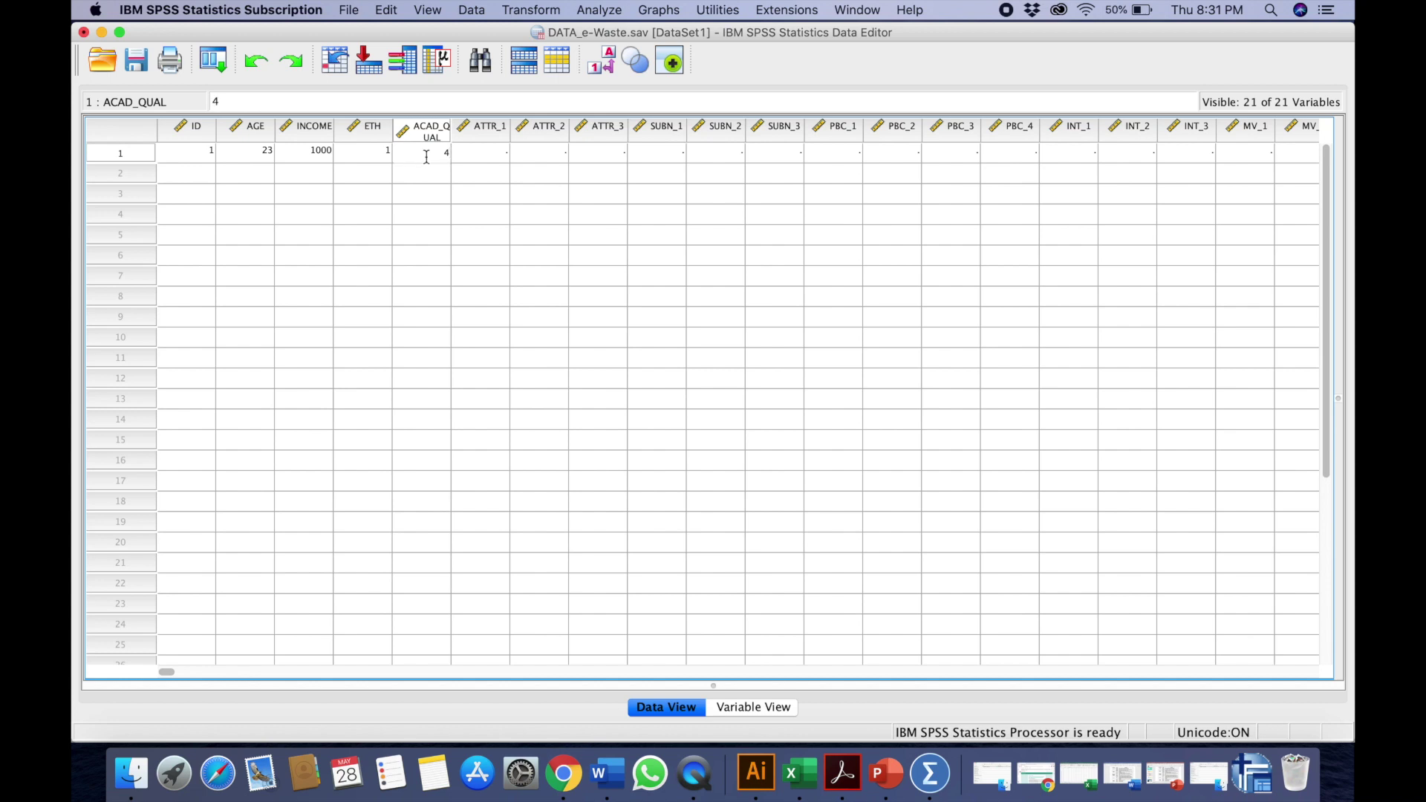
{"action": "left_click", "coordinate": [490, 158]}
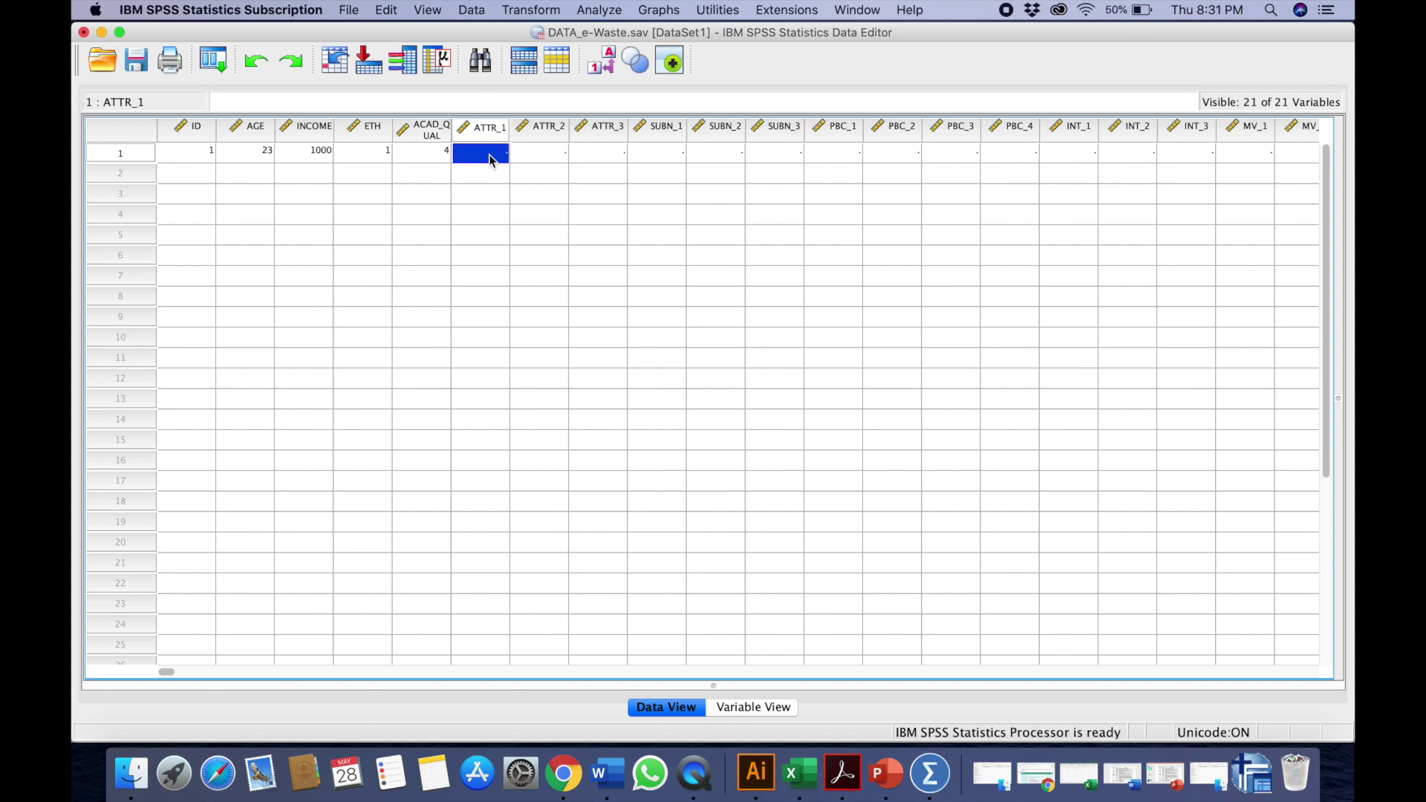
{"action": "type", "text": "4"}
{"action": "left_click", "coordinate": [539, 155]}
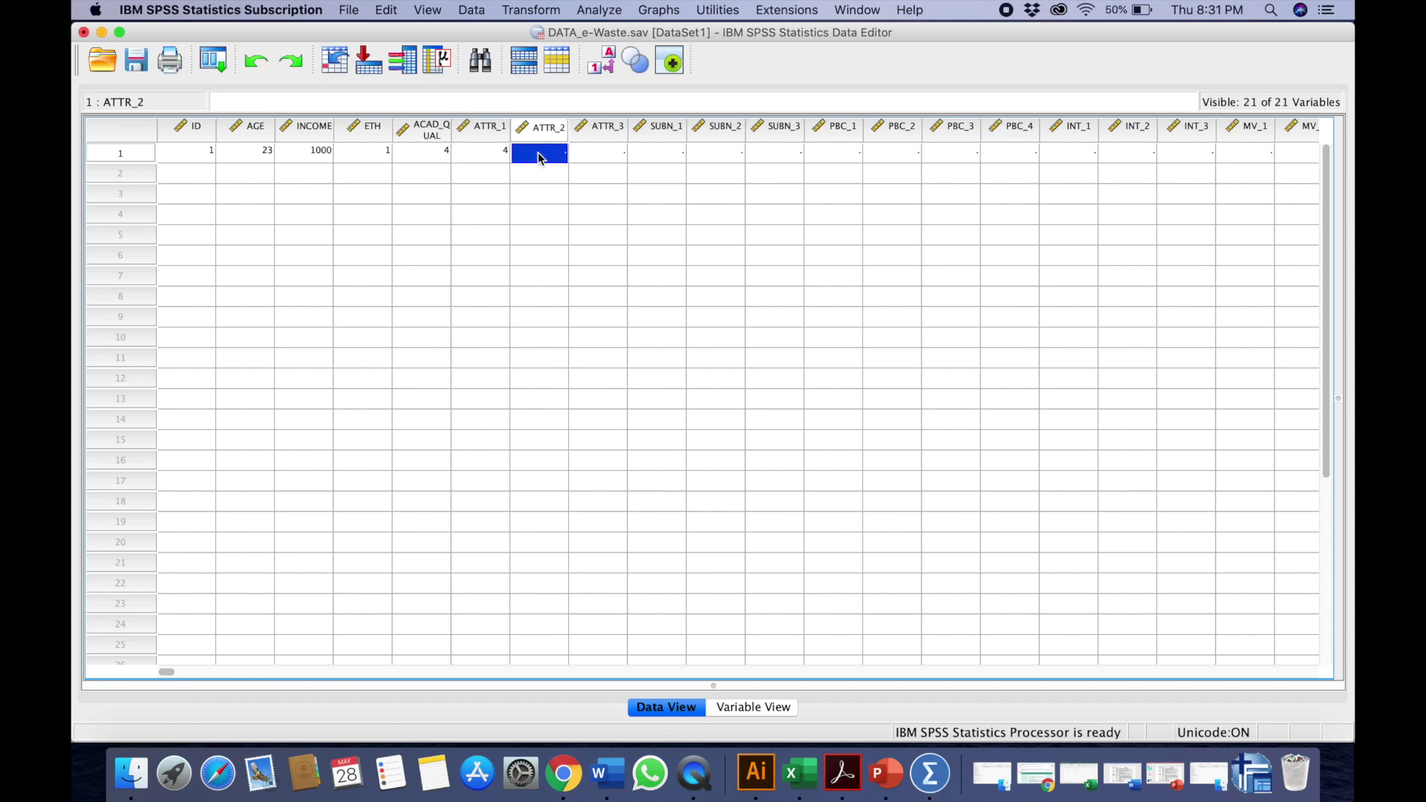
{"action": "type", "text": "5"}
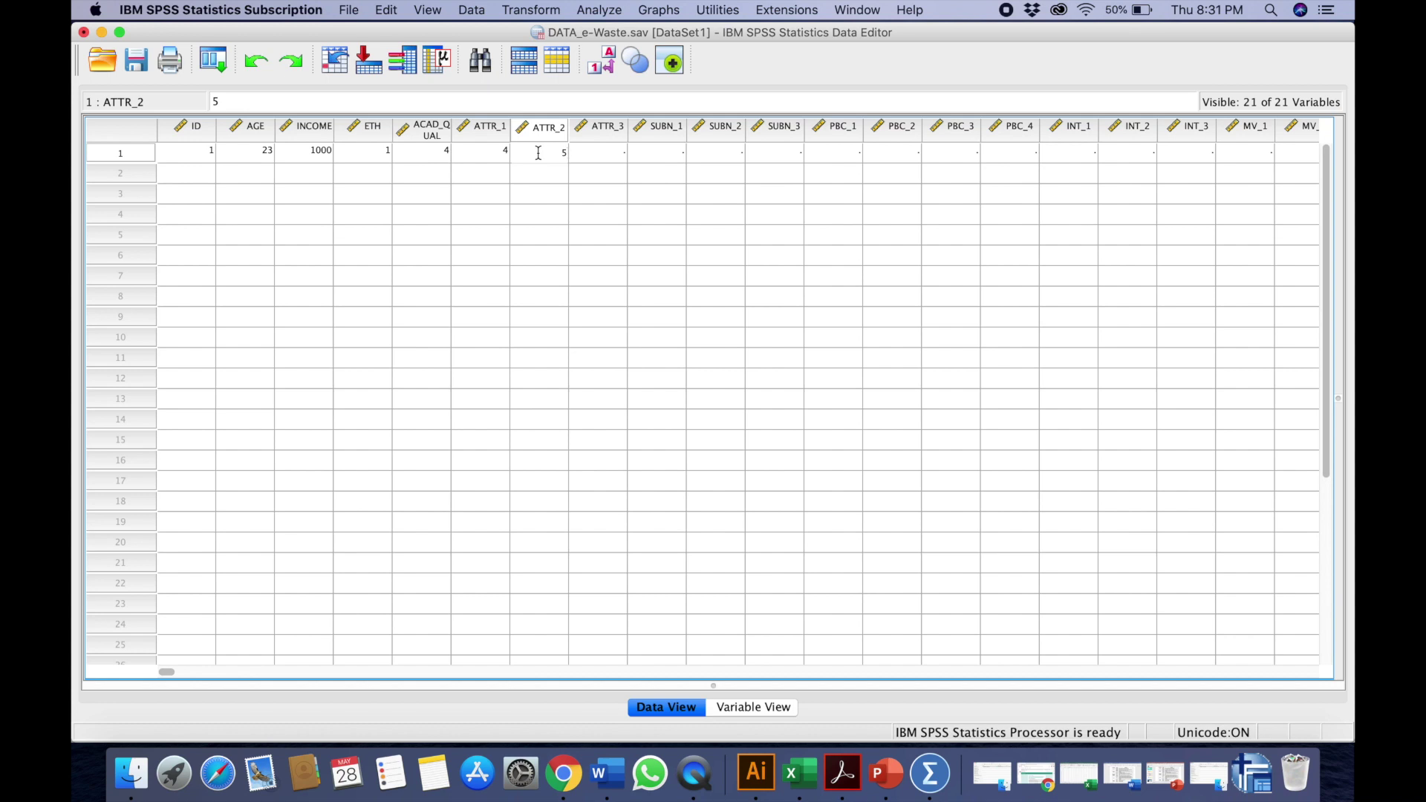
{"action": "double_click", "coordinate": [539, 152]}
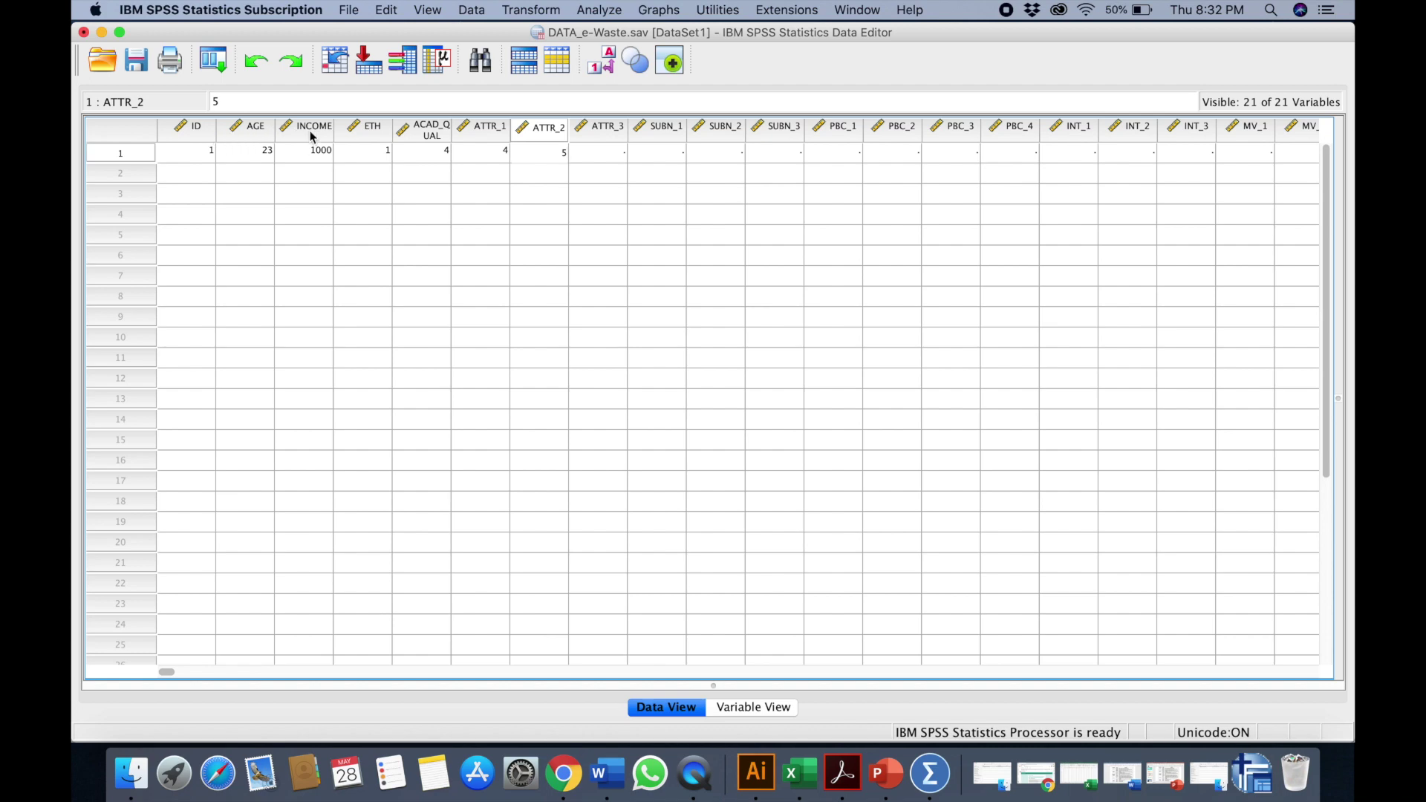
{"action": "mouse_move", "coordinate": [379, 137]}
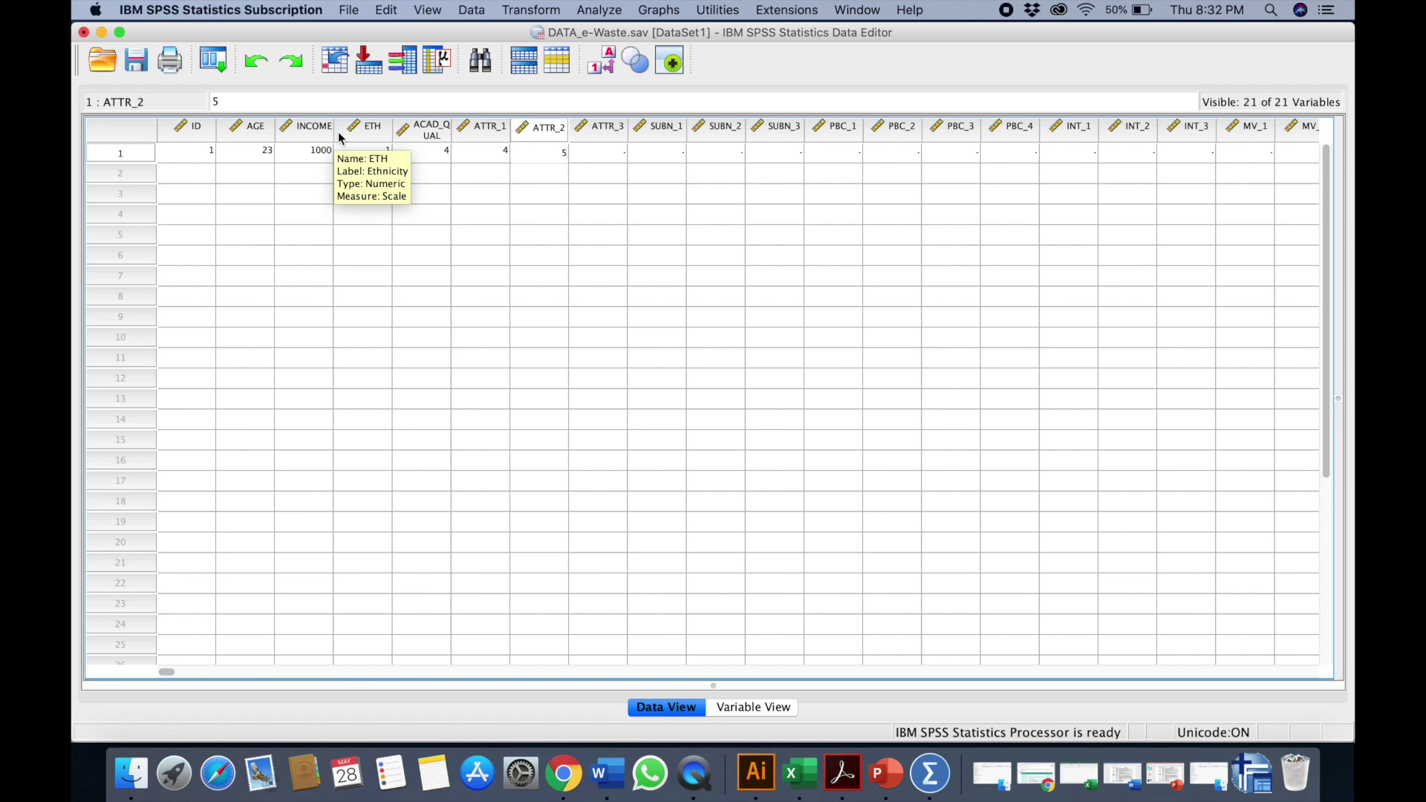
{"action": "left_click", "coordinate": [135, 61]}
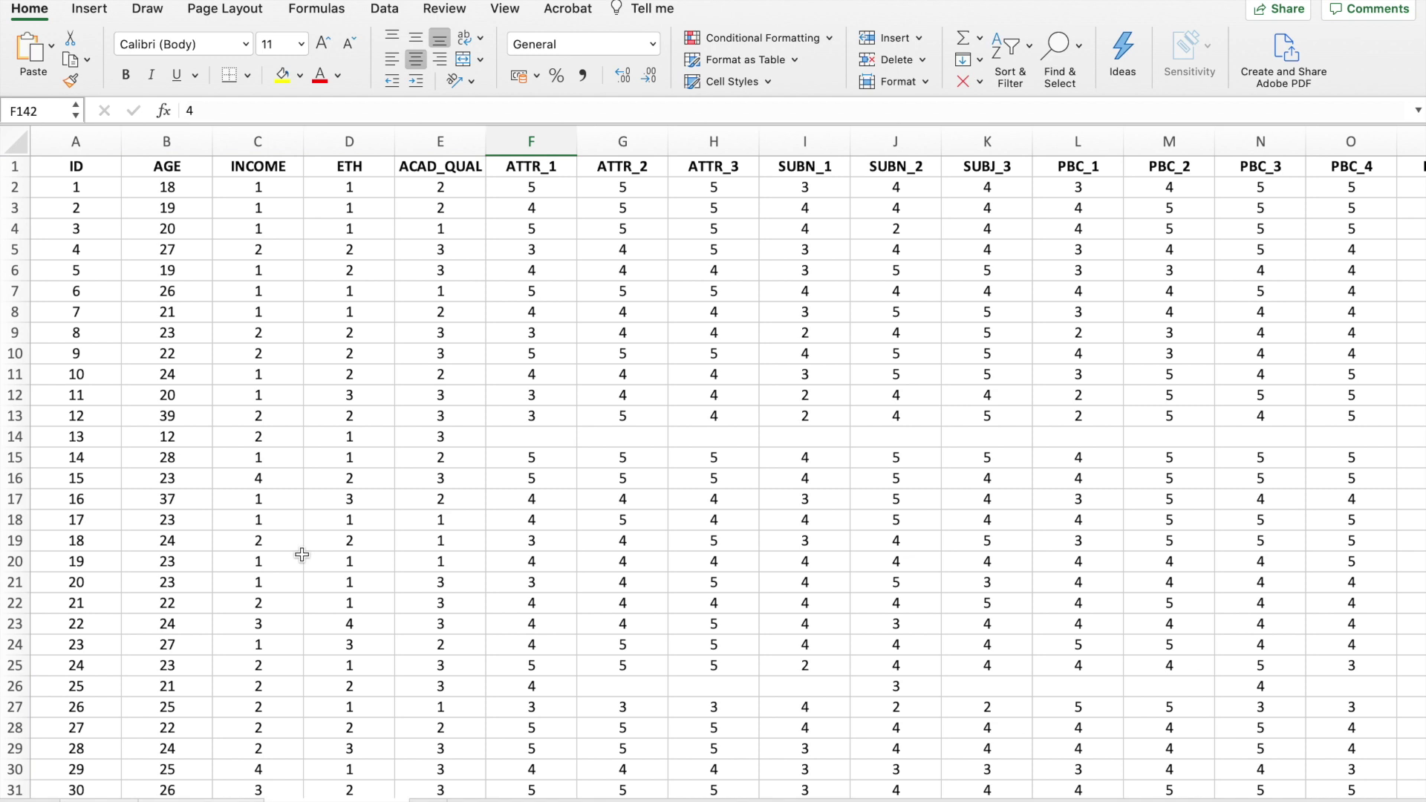